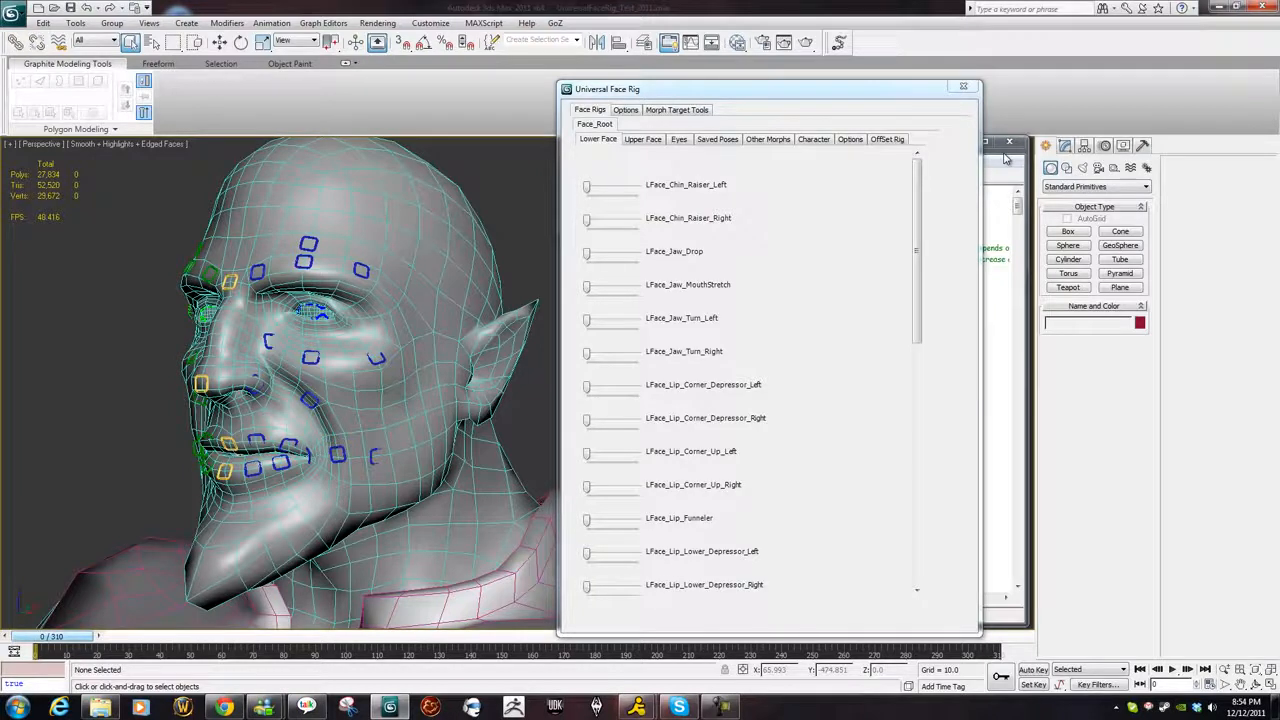
Bring up the FaceRigUI.ms script and examine its filein lines for StringUtils.ms, MorphUtils.ms, AnimUtils.ms and SortUtils.ms.
{"action": "left_click", "coordinate": [1006, 157]}
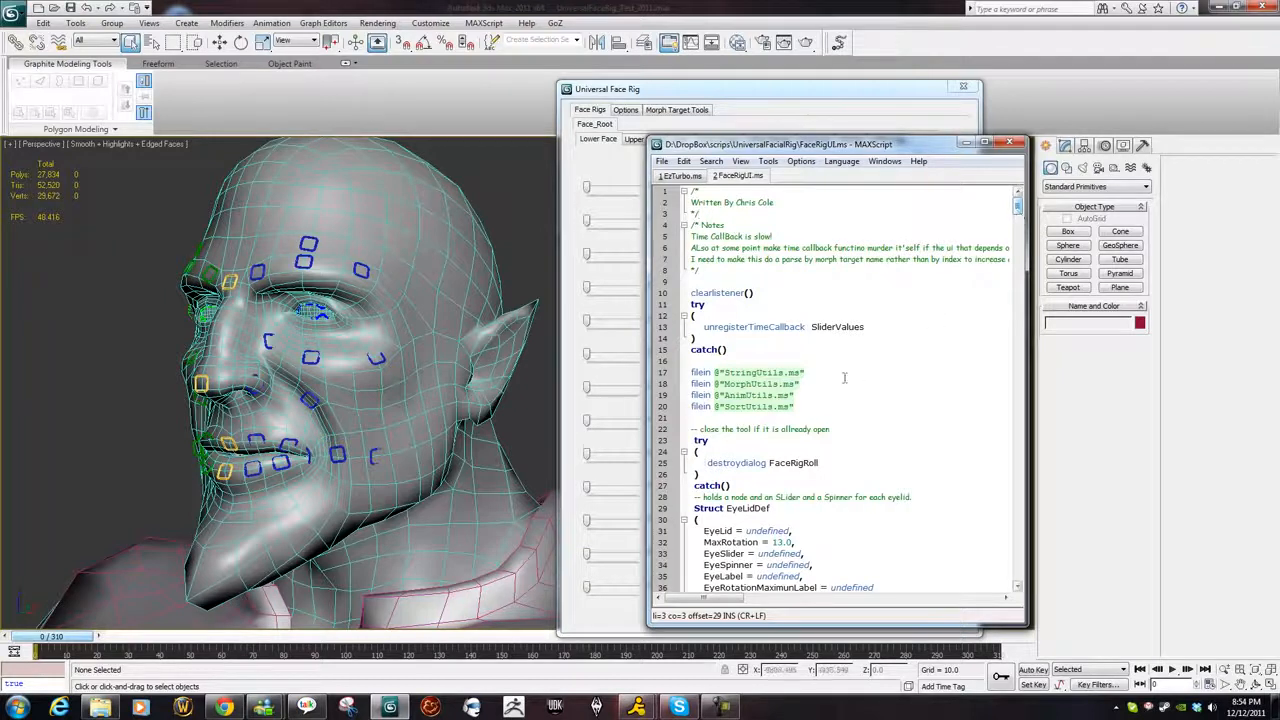
{"action": "scroll", "coordinate": [811, 383], "scroll_direction": "down", "scroll_amount": 1}
{"action": "left_click_drag", "start_coordinate": [797, 379], "coordinate": [621, 341]}
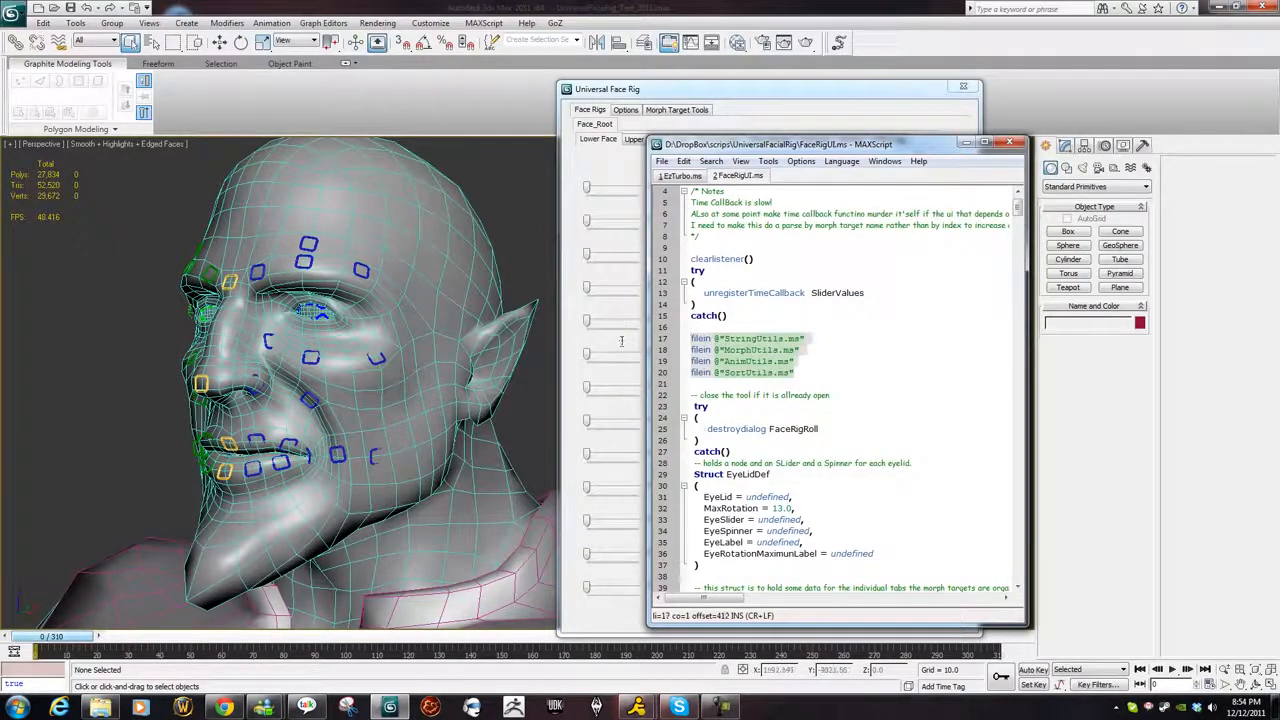
{"action": "left_click", "coordinate": [790, 378]}
{"action": "left_click_drag", "start_coordinate": [790, 378], "coordinate": [690, 340]}
{"action": "left_click", "coordinate": [743, 374]}
{"action": "triple_click", "coordinate": [743, 374]}
{"action": "double_click", "coordinate": [751, 362]}
{"action": "left_click", "coordinate": [752, 351]}
{"action": "double_click", "coordinate": [757, 339]}
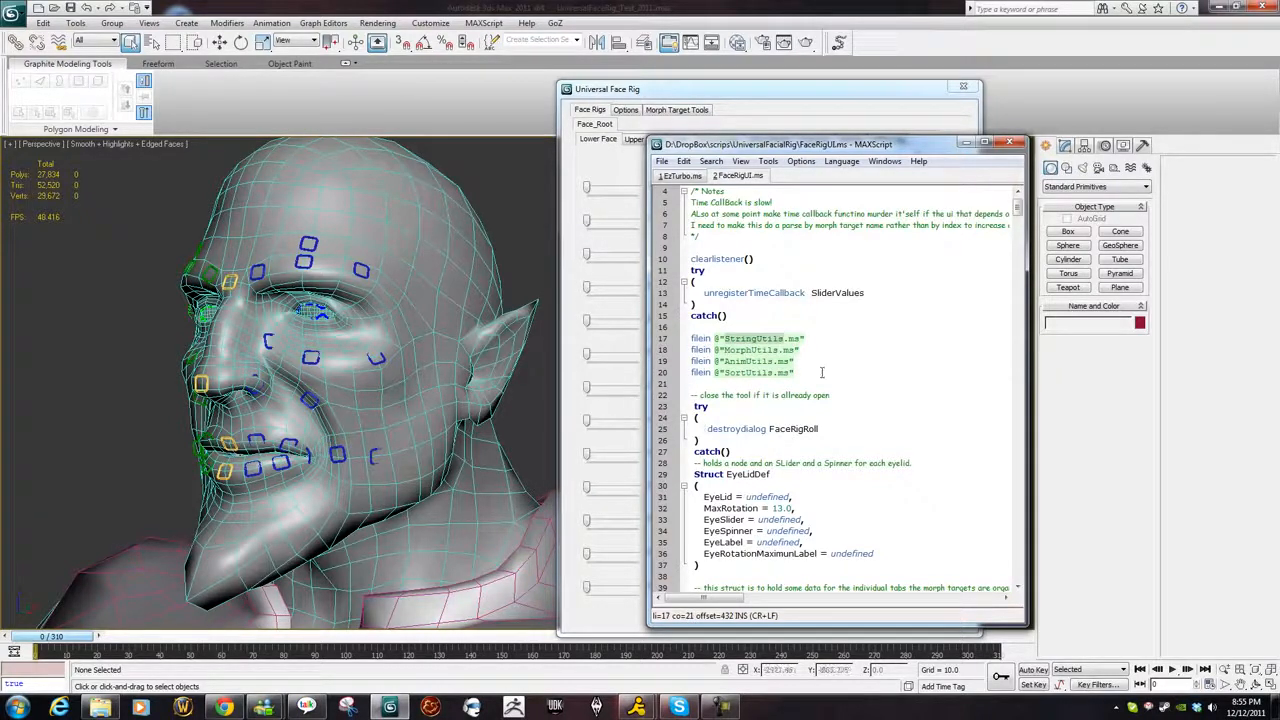
{"action": "left_click", "coordinate": [808, 374]}
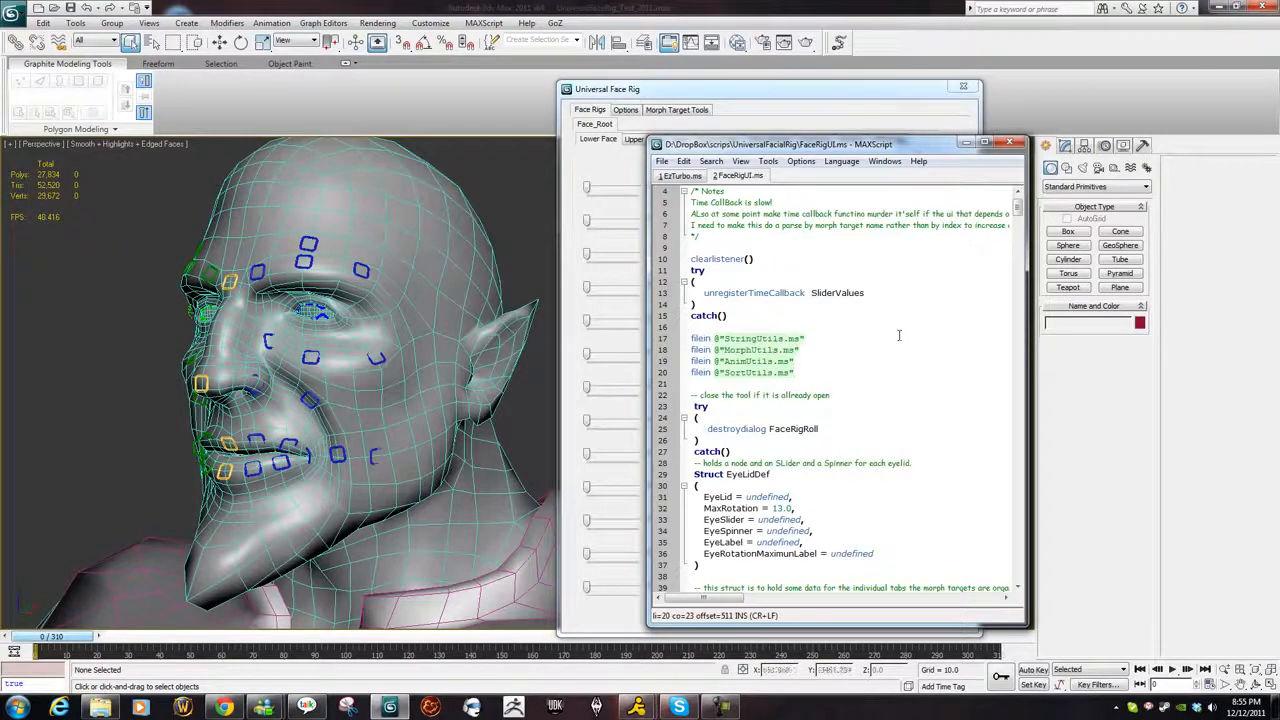
Read through the script's struct definitions and the local variable declarations of the FaceRigRoll rollout.
{"action": "scroll", "coordinate": [901, 346], "scroll_direction": "down", "scroll_amount": 4}
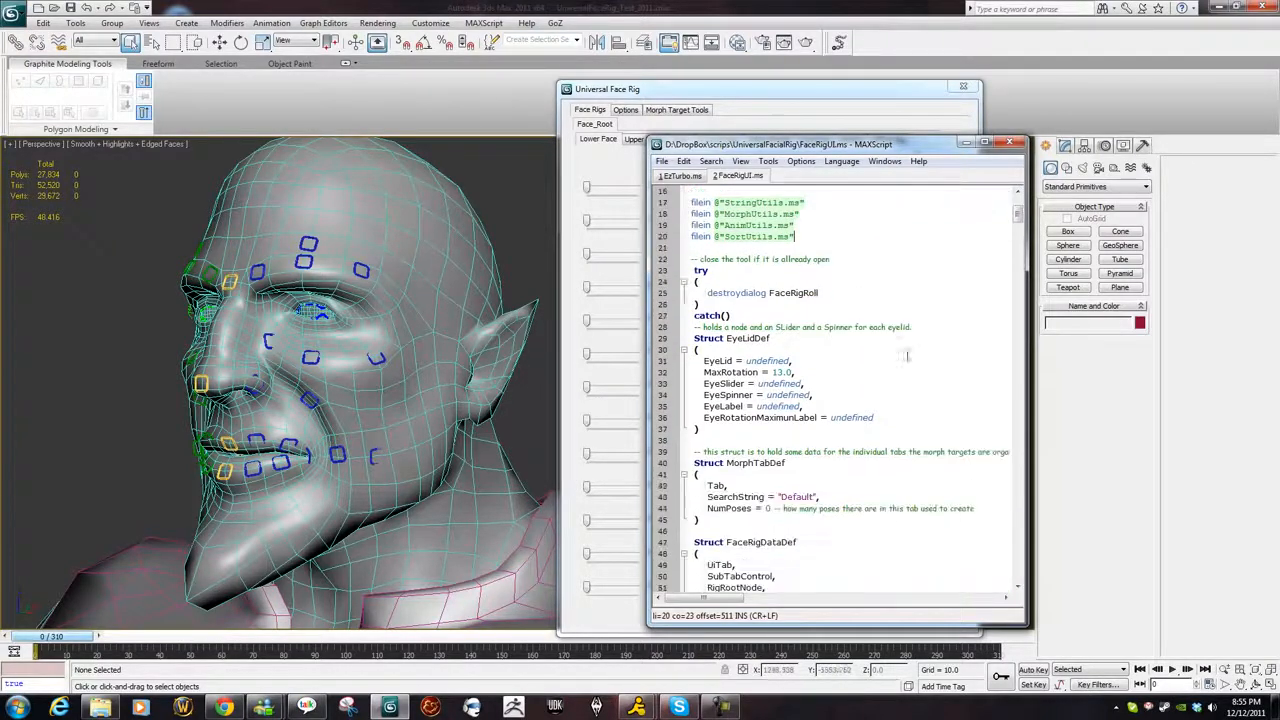
{"action": "scroll", "coordinate": [913, 391], "scroll_direction": "down", "scroll_amount": 8}
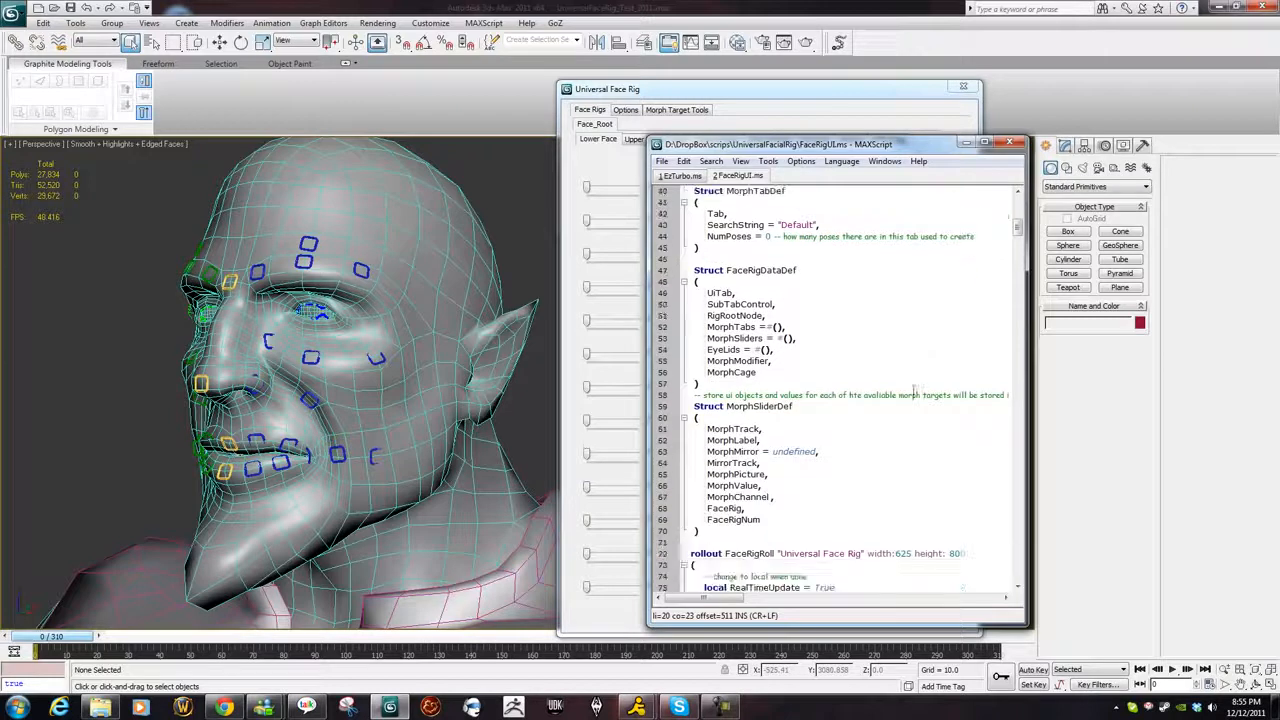
{"action": "scroll", "coordinate": [848, 440], "scroll_direction": "down", "scroll_amount": 7}
{"action": "scroll", "coordinate": [848, 430], "scroll_direction": "down", "scroll_amount": 1}
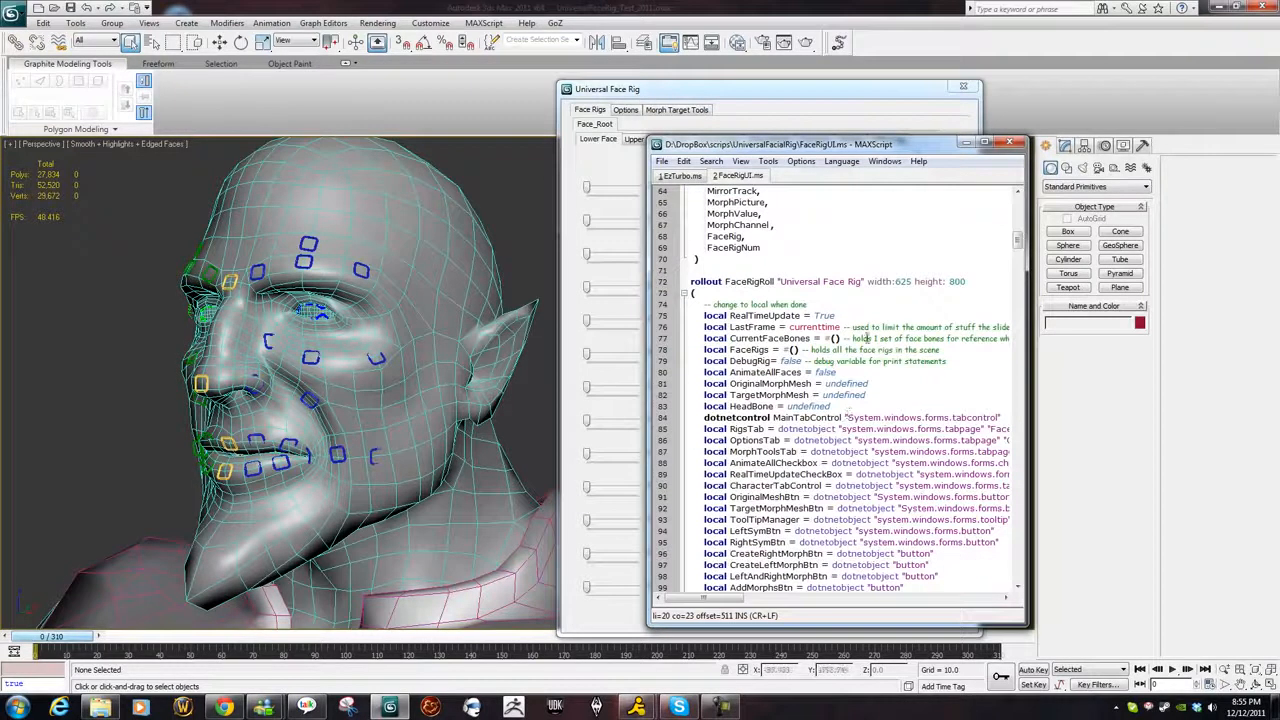
{"action": "scroll", "coordinate": [876, 272], "scroll_direction": "down", "scroll_amount": 2}
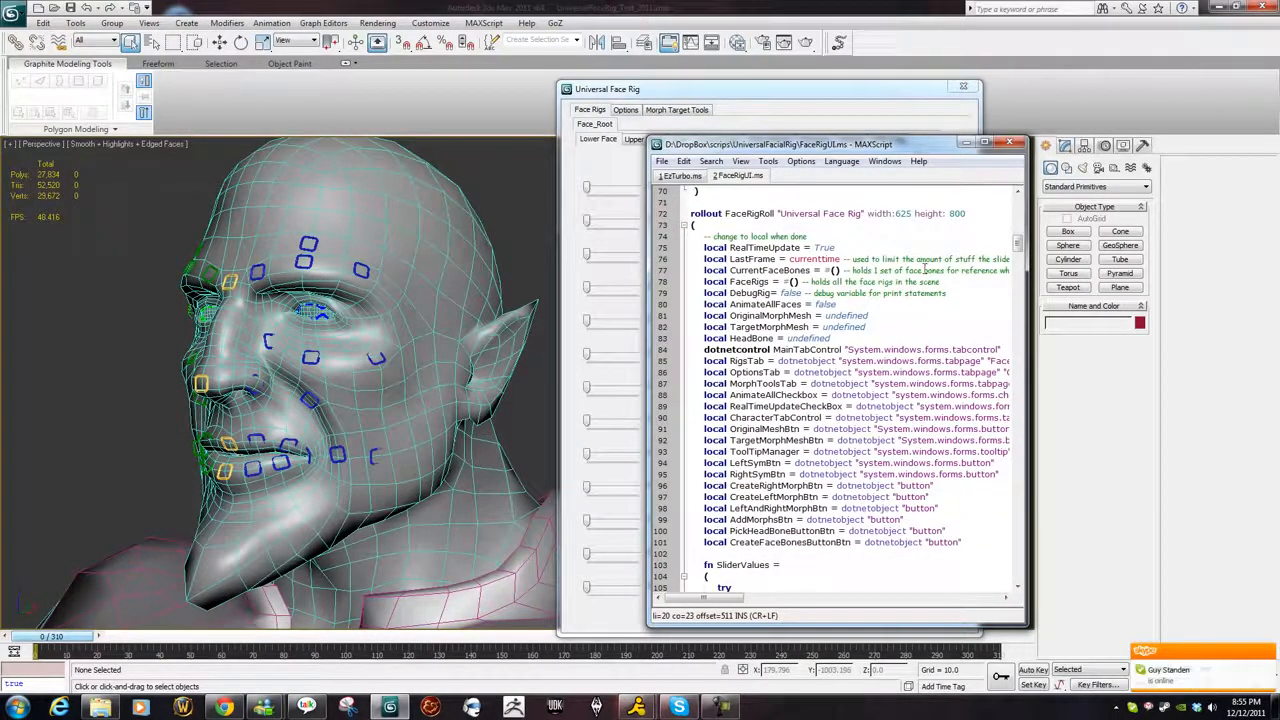
{"action": "scroll", "coordinate": [909, 296], "scroll_direction": "down", "scroll_amount": 1}
{"action": "scroll", "coordinate": [947, 357], "scroll_direction": "up", "scroll_amount": 2}
{"action": "scroll", "coordinate": [947, 357], "scroll_direction": "down", "scroll_amount": 2}
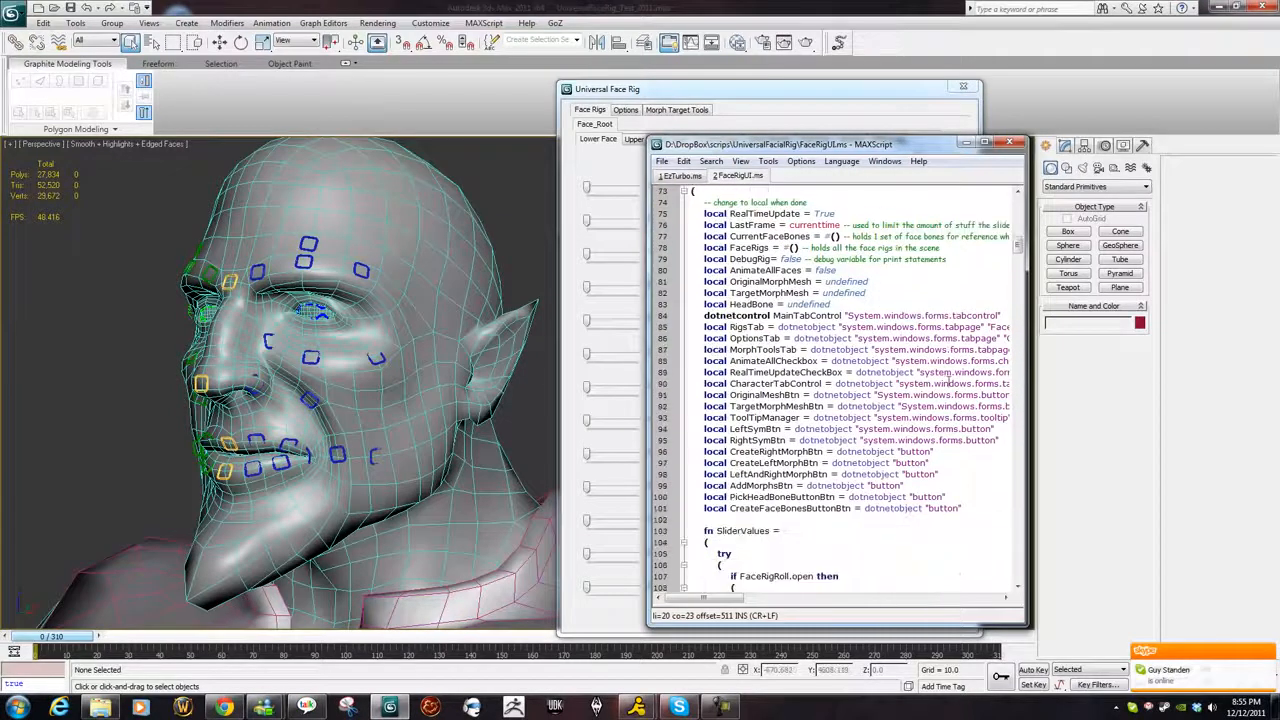
{"action": "scroll", "coordinate": [896, 349], "scroll_direction": "down", "scroll_amount": 1}
{"action": "scroll", "coordinate": [896, 349], "scroll_direction": "down", "scroll_amount": 2}
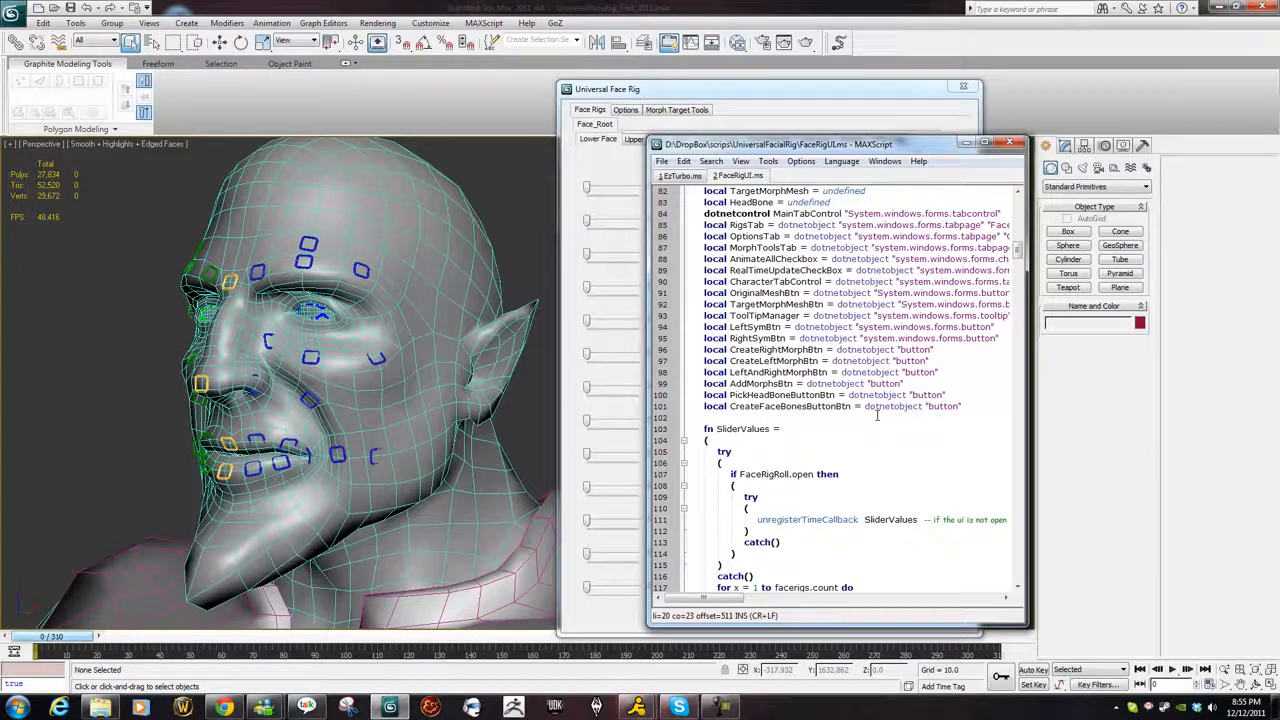
Skim the script from the SliderValues function onward and return to its beginning.
{"action": "left_click", "coordinate": [965, 405]}
{"action": "scroll", "coordinate": [924, 442], "scroll_direction": "down", "scroll_amount": 3}
{"action": "scroll", "coordinate": [924, 442], "scroll_direction": "down", "scroll_amount": 20}
{"action": "scroll", "coordinate": [924, 441], "scroll_direction": "up", "scroll_amount": 20}
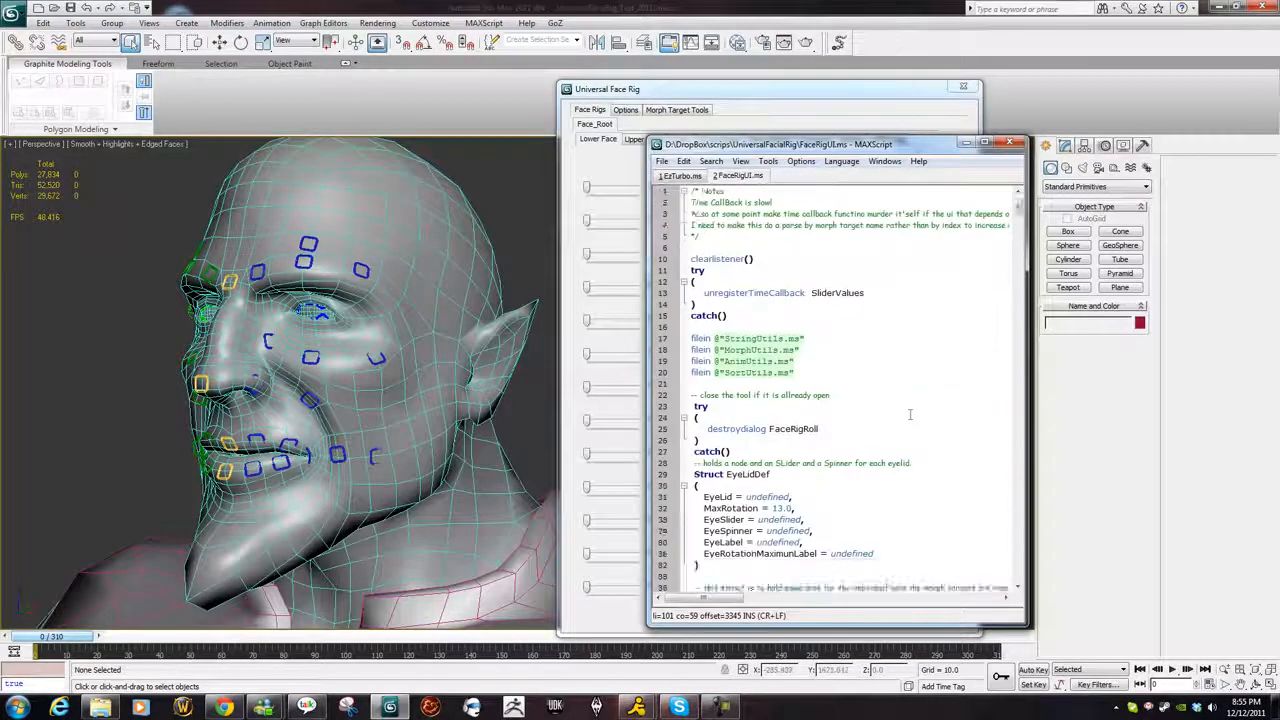
{"action": "scroll", "coordinate": [910, 414], "scroll_direction": "up", "scroll_amount": 1}
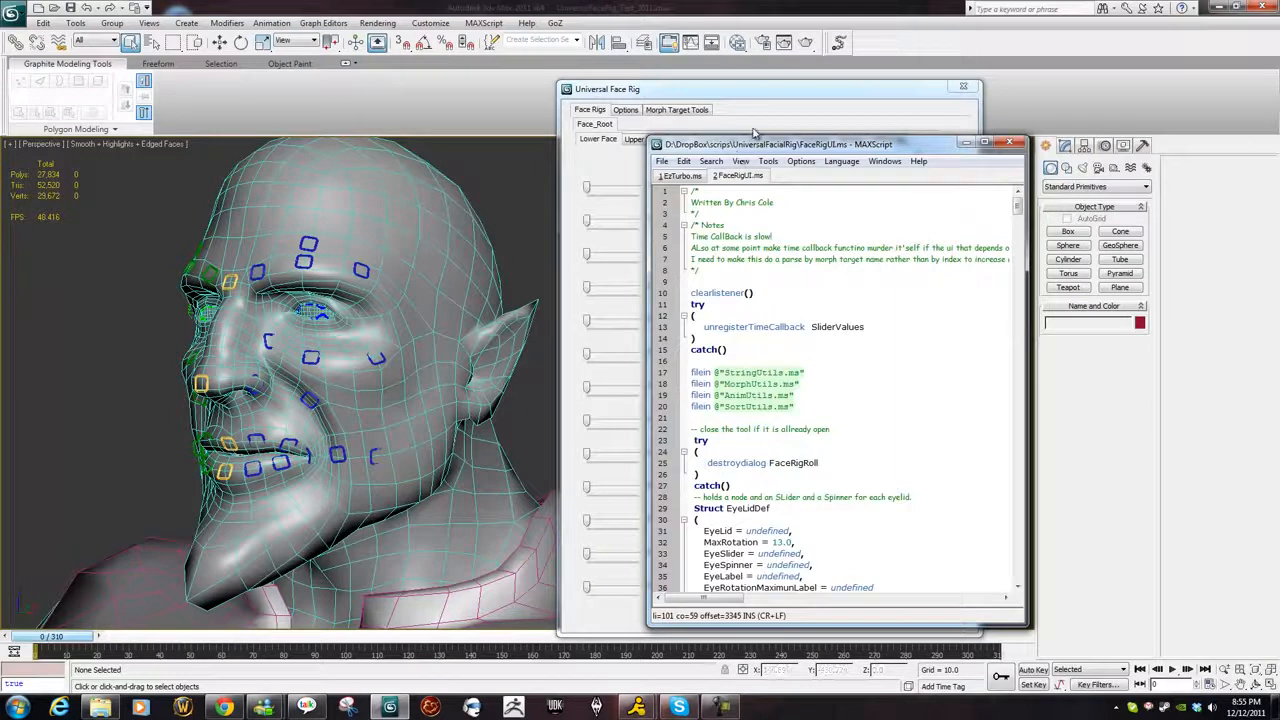
{"action": "left_click_drag", "start_coordinate": [1017, 210], "coordinate": [1010, 123]}
Switch to the Universal Face Rig dialog and review its Morph Target Tools and general Options.
{"action": "left_click", "coordinate": [703, 100]}
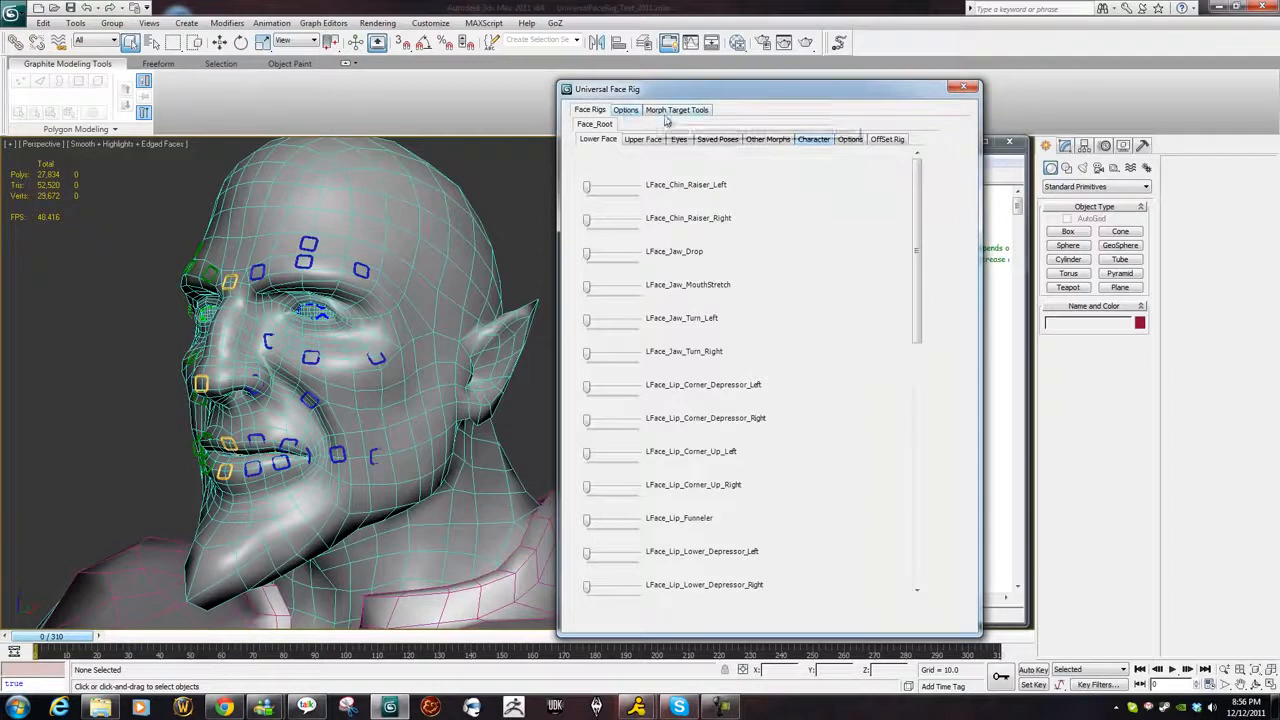
{"action": "left_click", "coordinate": [665, 112]}
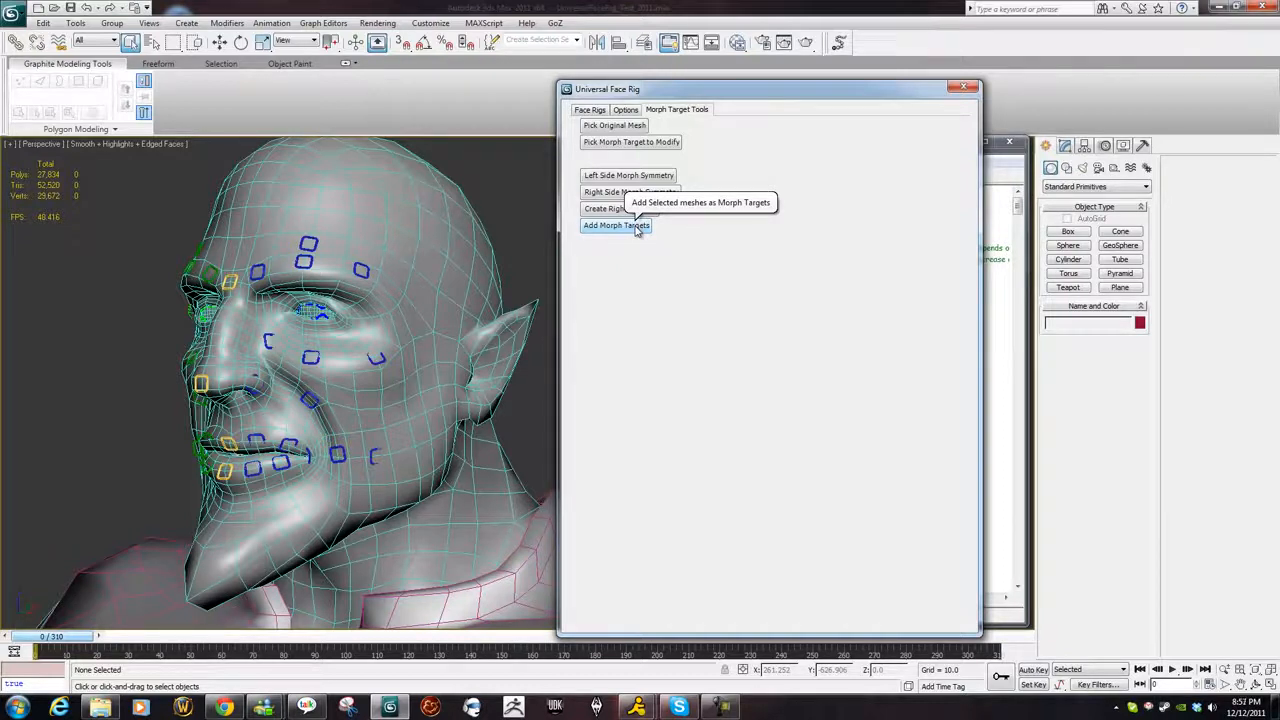
{"action": "left_click", "coordinate": [627, 110]}
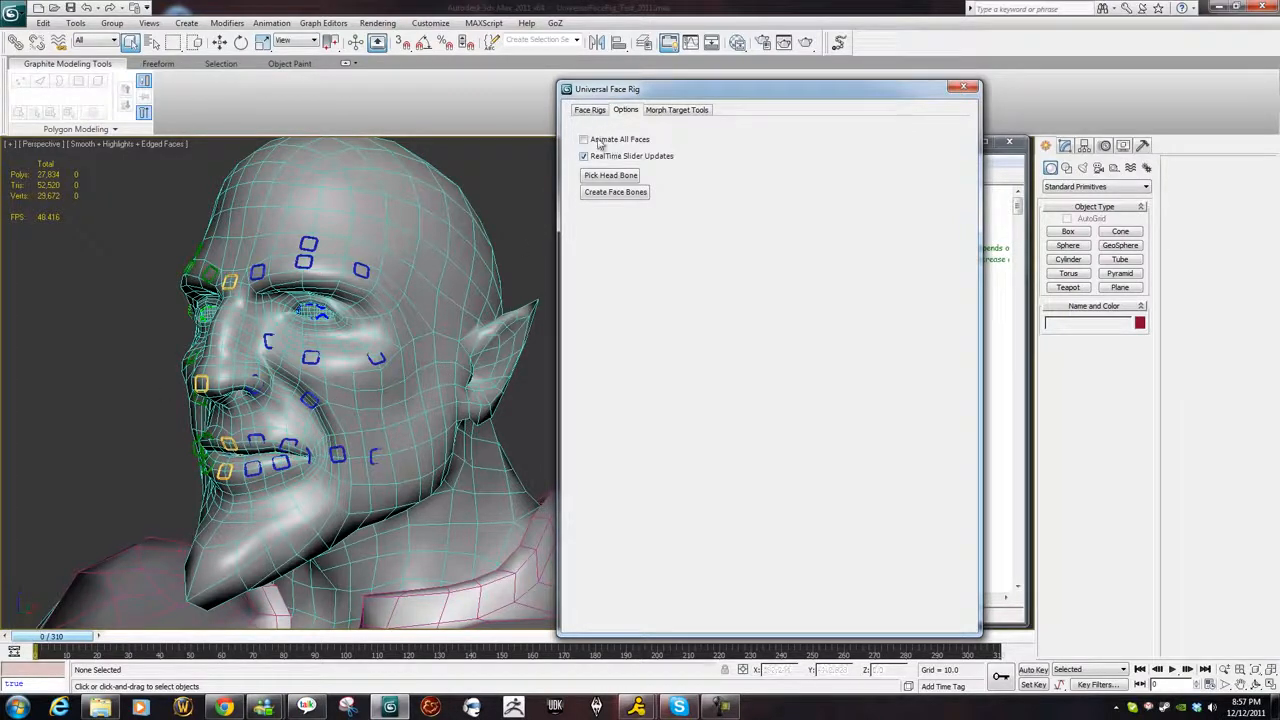
Review the Face_Root rig's Upper Face, Eyes, Saved Poses and Other Morphs sections.
{"action": "left_click", "coordinate": [589, 110]}
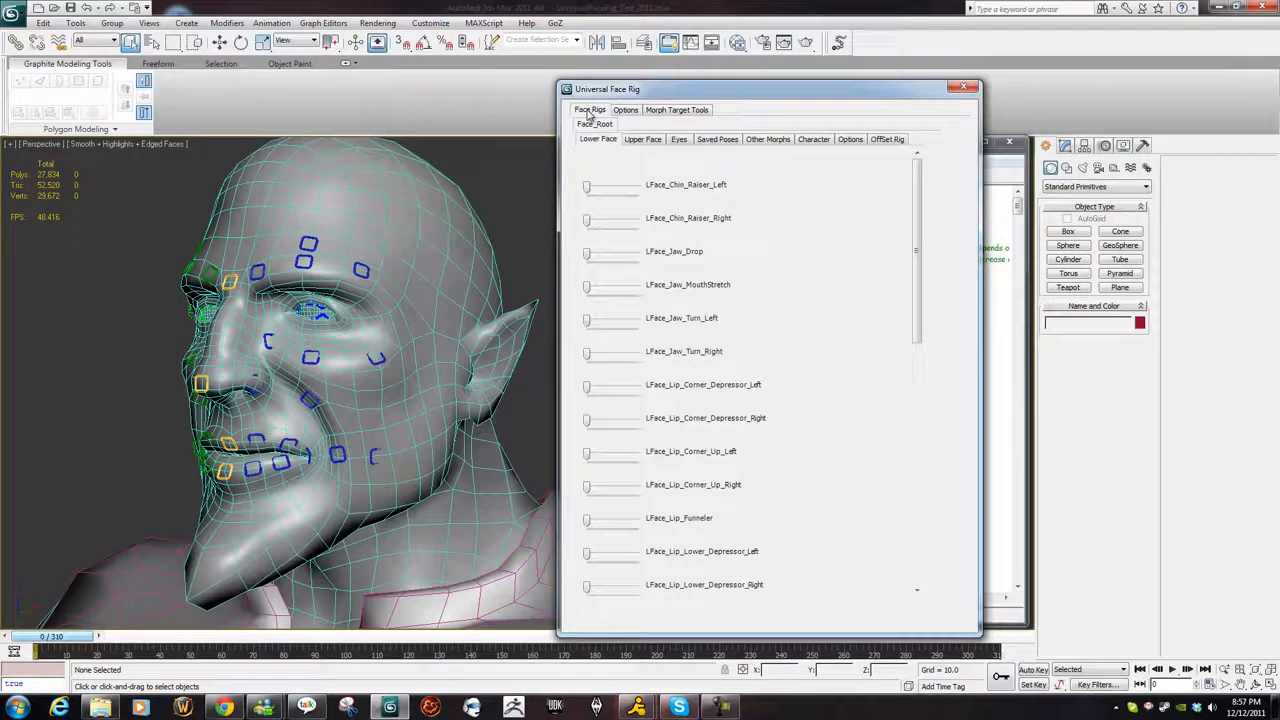
{"action": "left_click", "coordinate": [642, 145]}
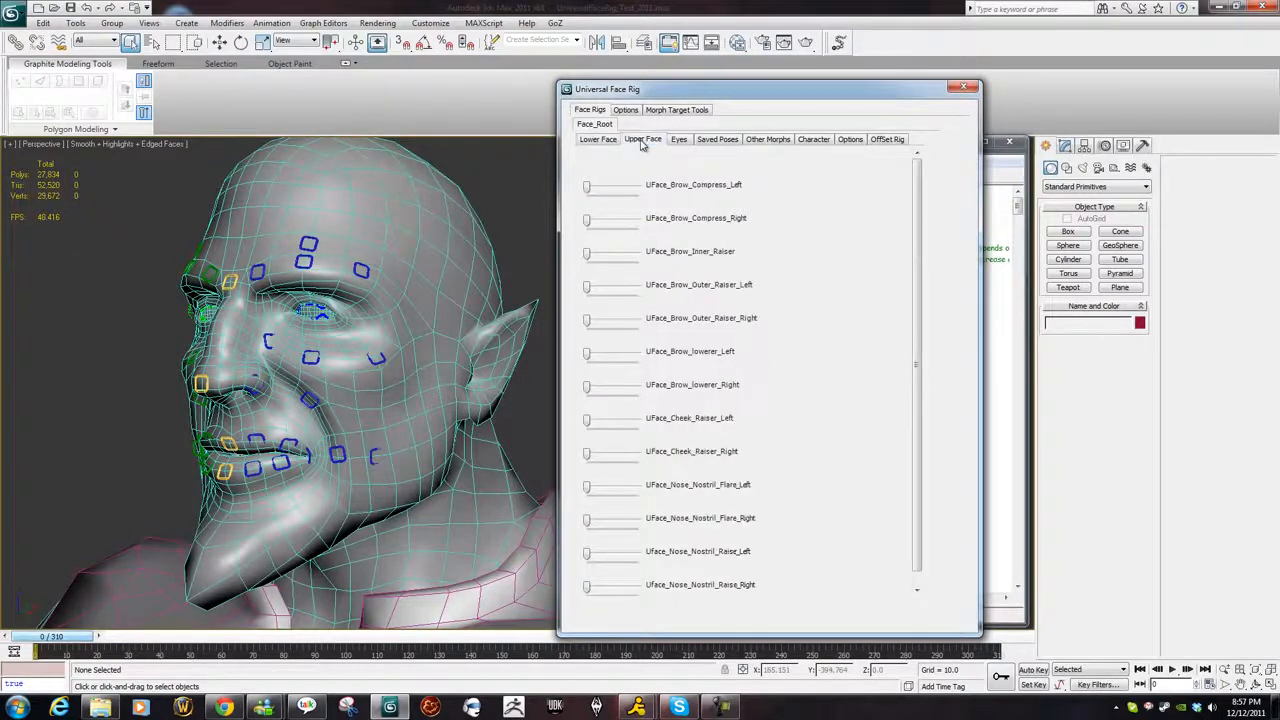
{"action": "left_click", "coordinate": [684, 146]}
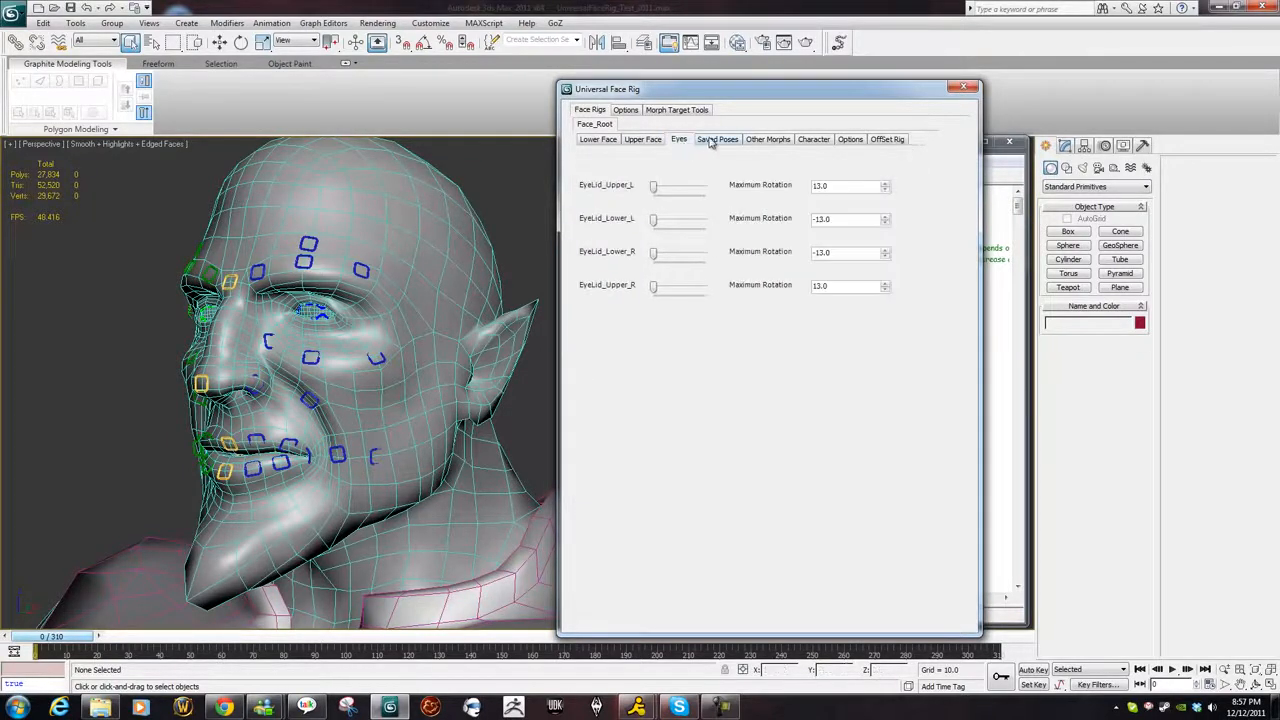
{"action": "left_click", "coordinate": [720, 140]}
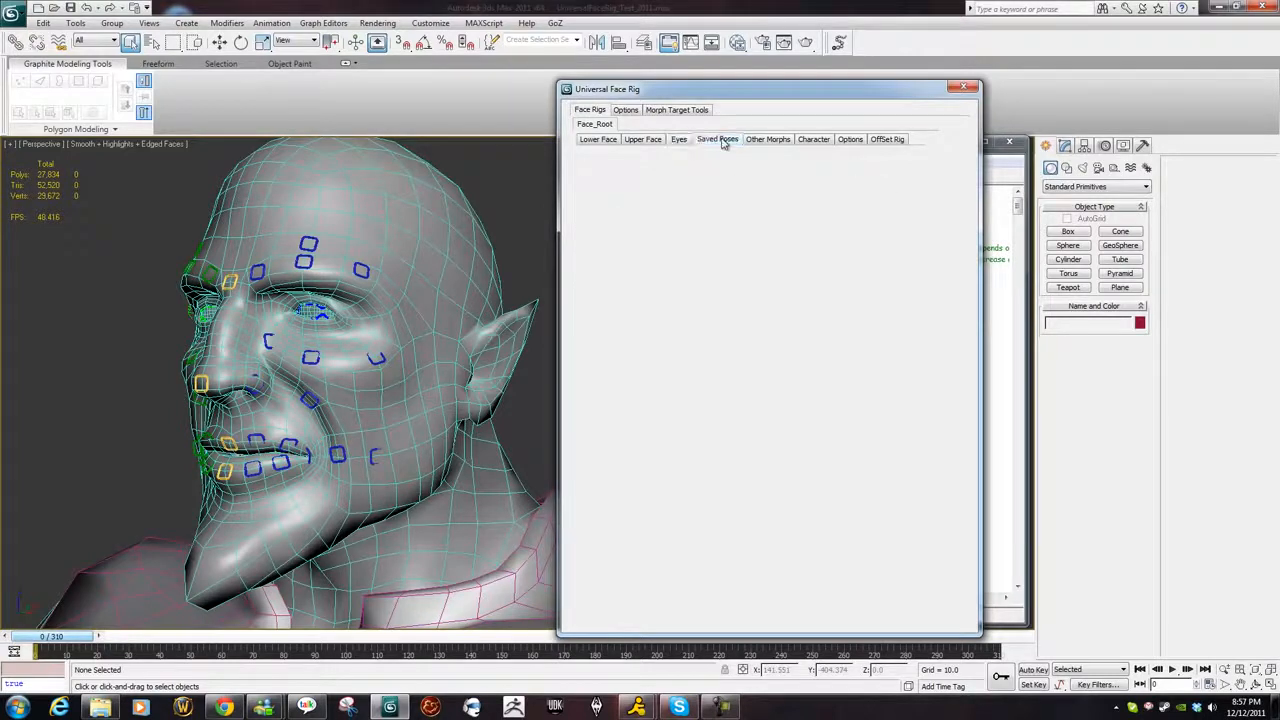
{"action": "left_click", "coordinate": [768, 142]}
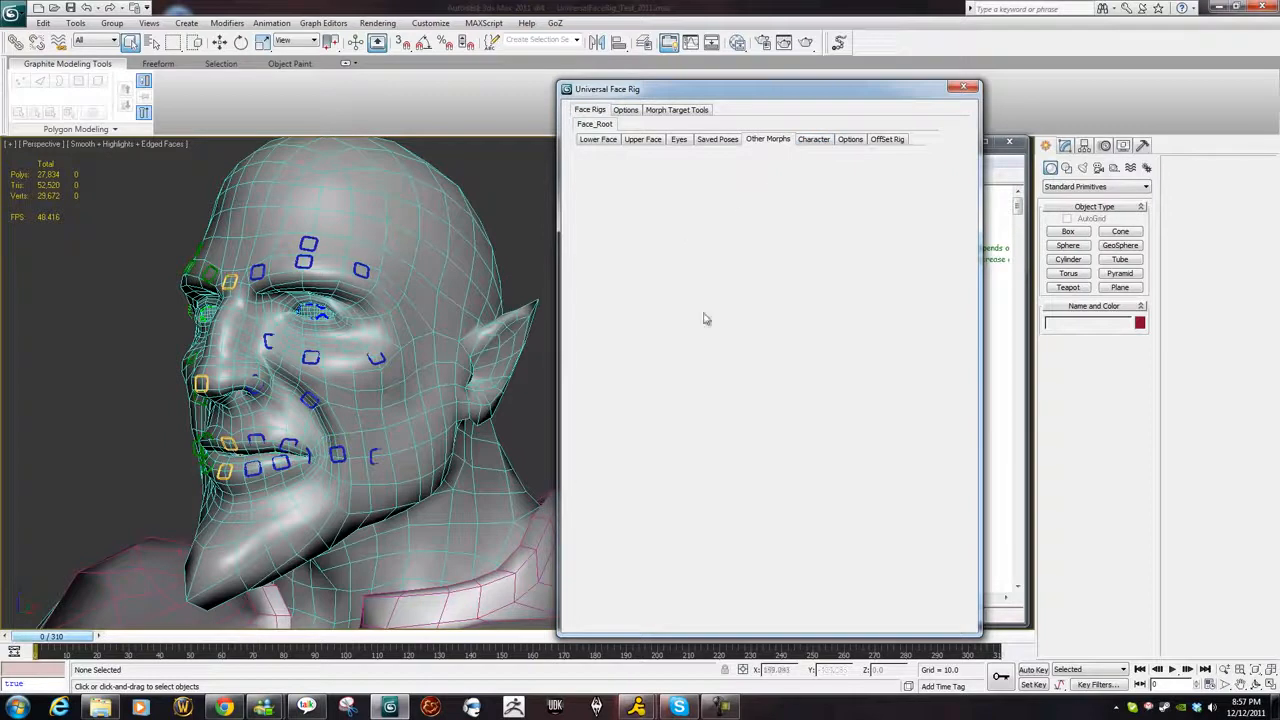
Test the Character_Shifter_mouthCloser morph by lowering it to its minimum and restoring it to its maximum.
{"action": "left_click", "coordinate": [814, 142]}
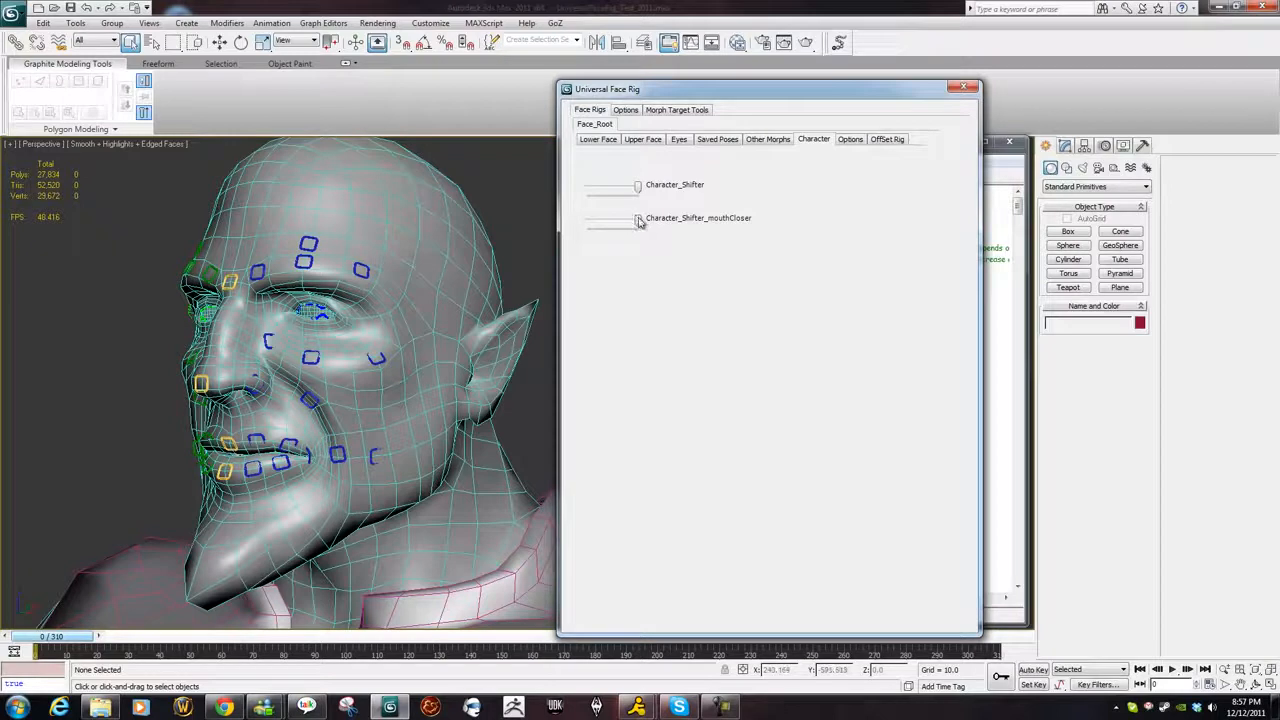
{"action": "left_click_drag", "start_coordinate": [636, 218], "coordinate": [536, 232]}
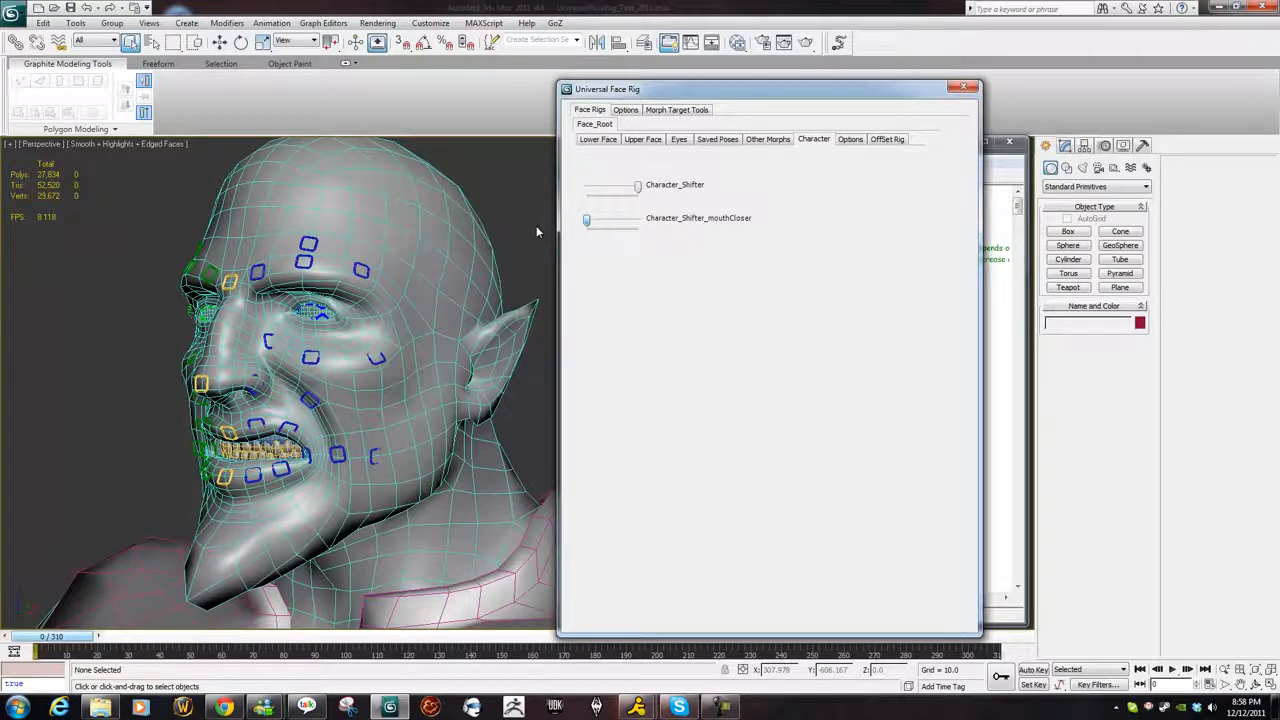
{"action": "left_click_drag", "start_coordinate": [587, 220], "coordinate": [703, 245]}
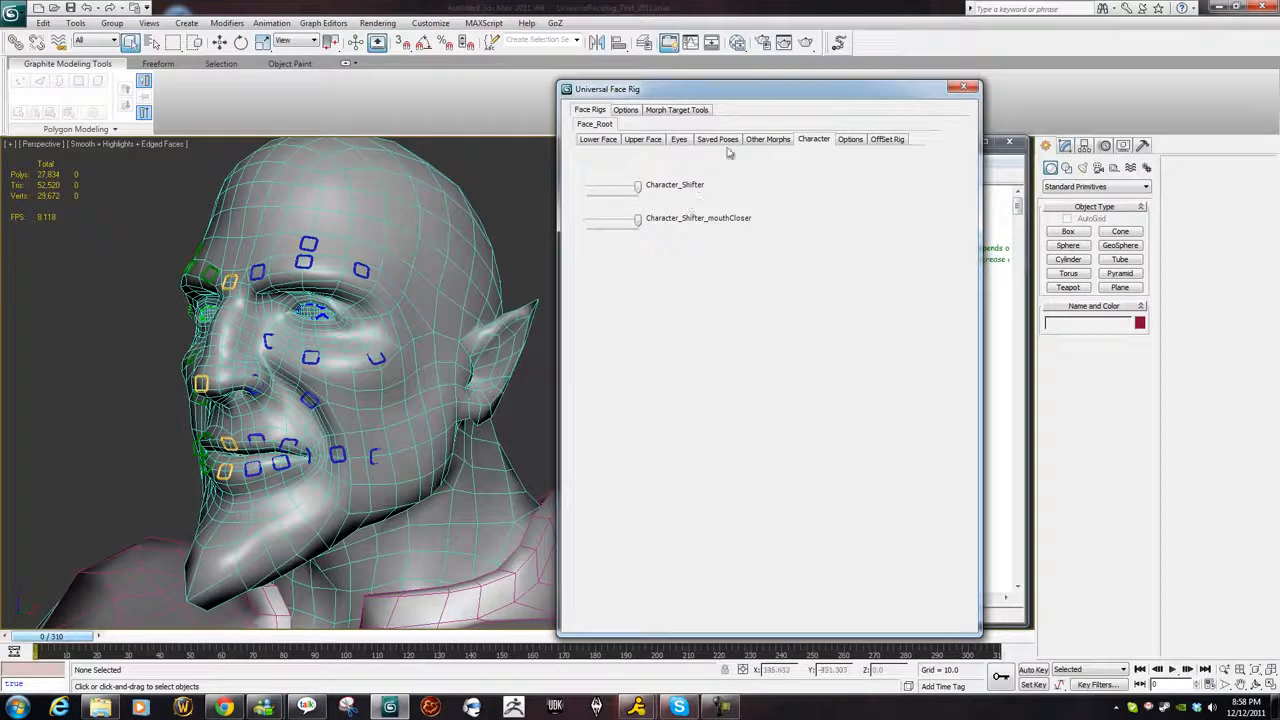
Review the Face_Root rig's Options and OffSet Rig sections and inspect the head in wireframe and shaded display.
{"action": "left_click", "coordinate": [850, 140]}
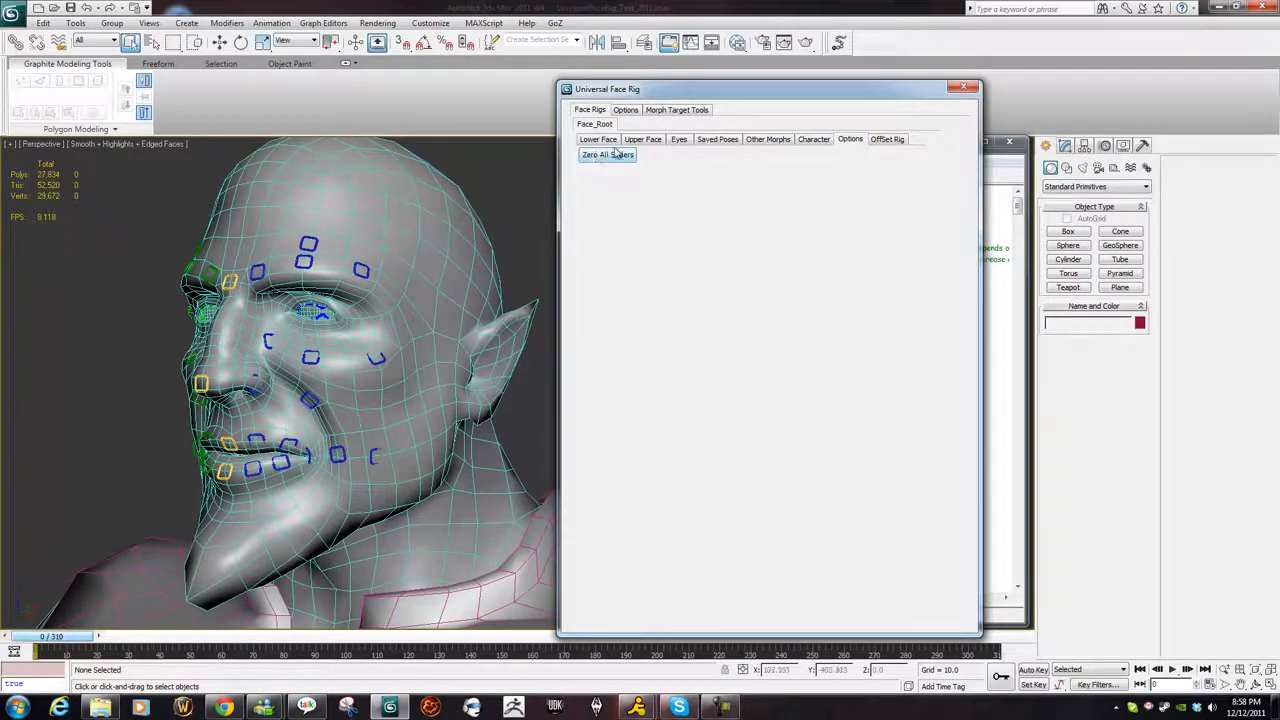
{"action": "left_click", "coordinate": [888, 141]}
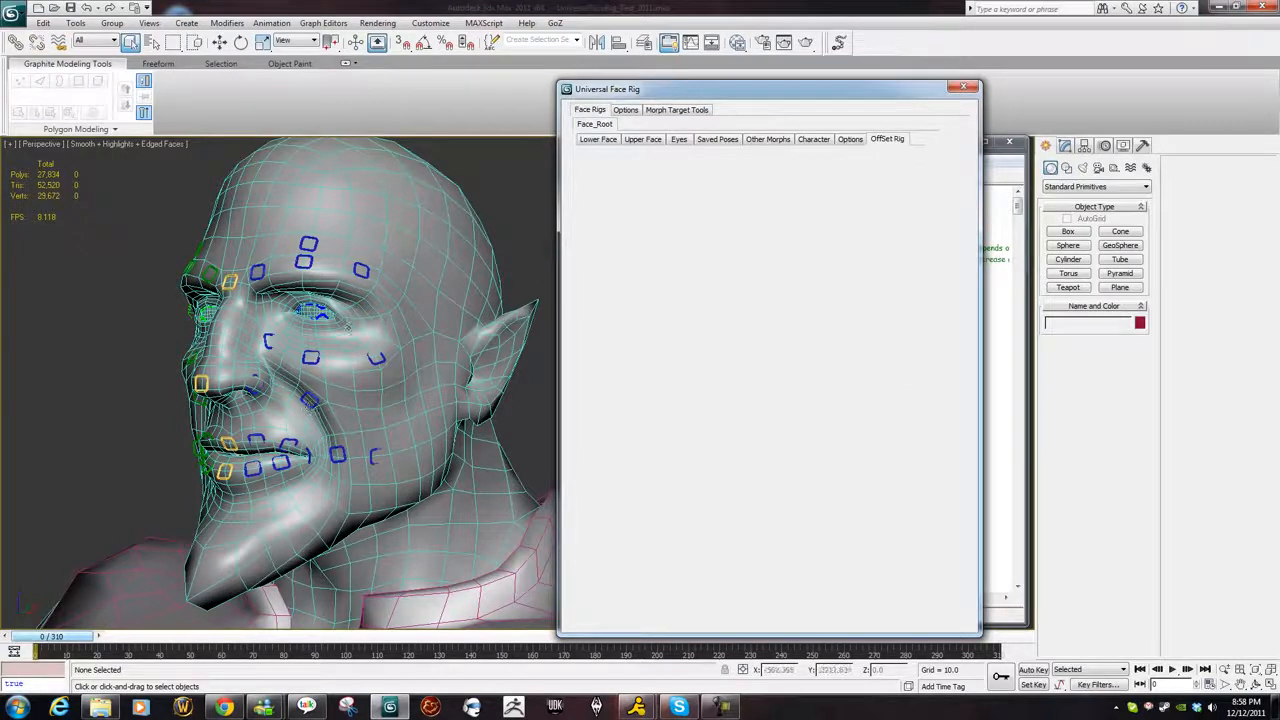
{"action": "middle_click_drag", "start_coordinate": [350, 328], "coordinate": [345, 384], "text": "alt"}
{"action": "scroll", "coordinate": [306, 390], "scroll_direction": "up", "scroll_amount": 3}
{"action": "scroll", "coordinate": [346, 383], "scroll_direction": "down", "scroll_amount": 3}
{"action": "key", "text": "F3"}
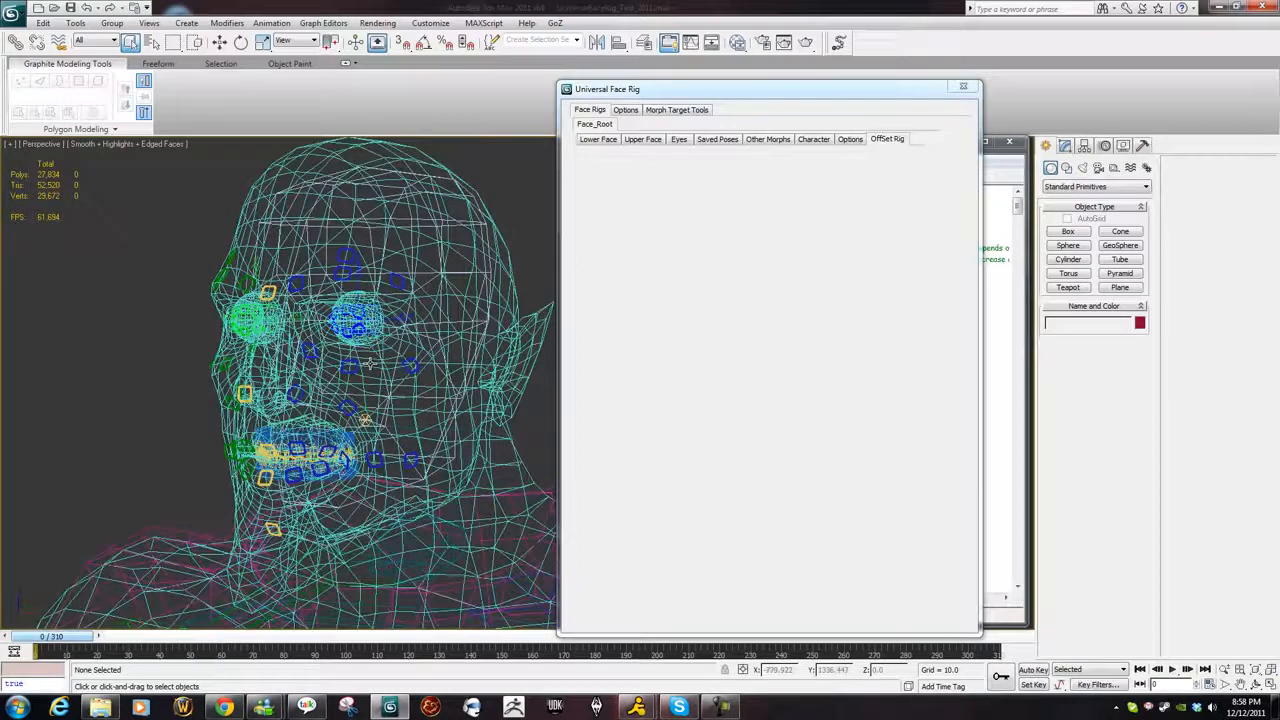
{"action": "key", "text": "F3"}
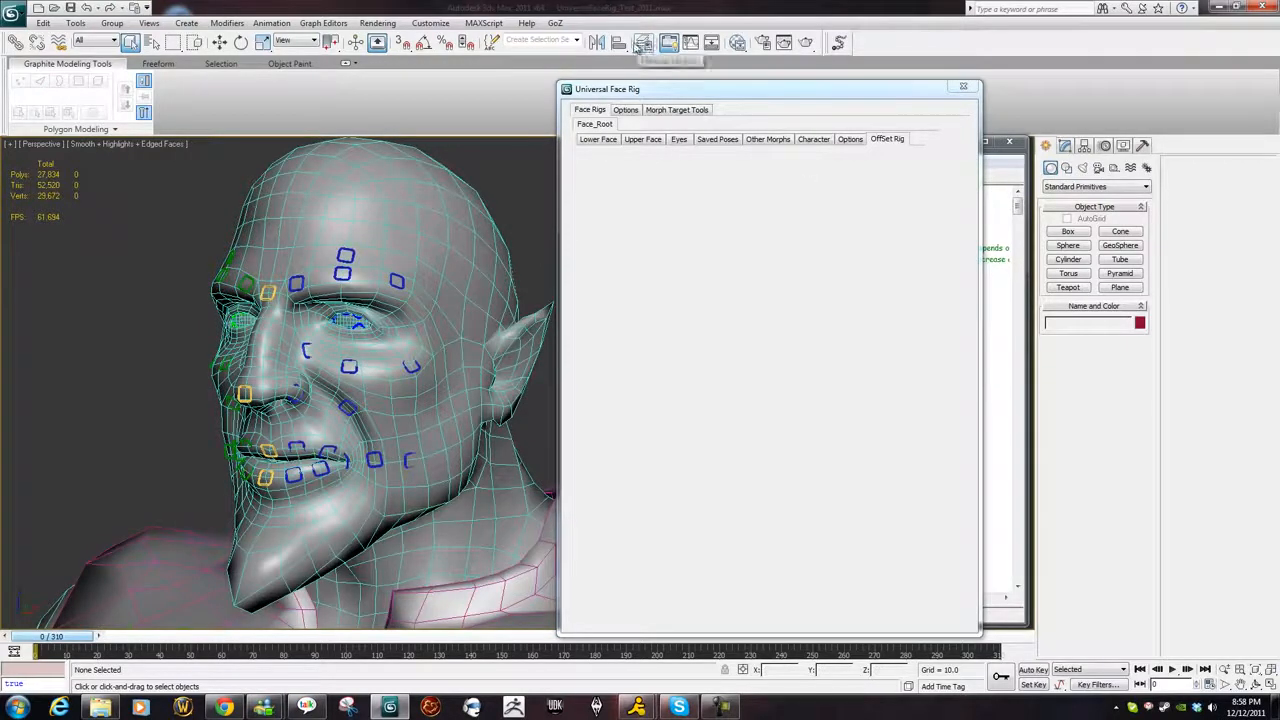
Unhide the Rig_Locators layer and display the head in wireframe.
{"action": "left_click", "coordinate": [645, 45]}
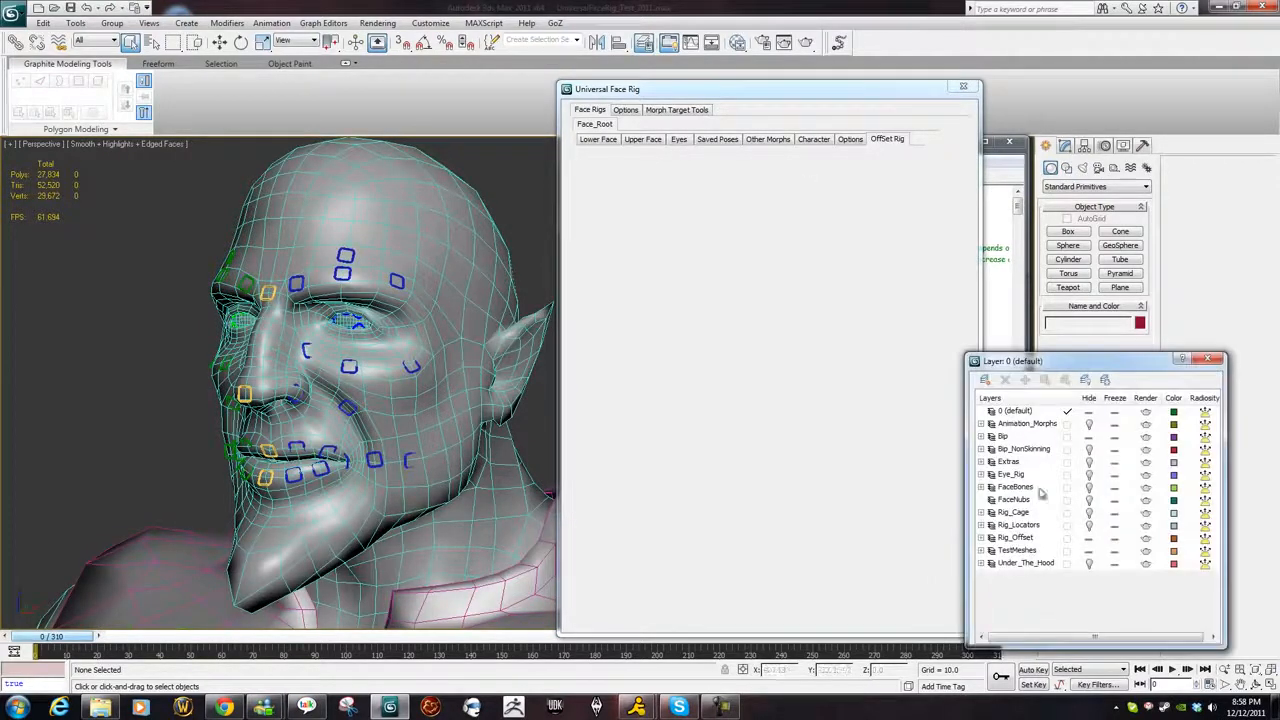
{"action": "left_click", "coordinate": [1089, 527]}
{"action": "key", "text": "F3"}
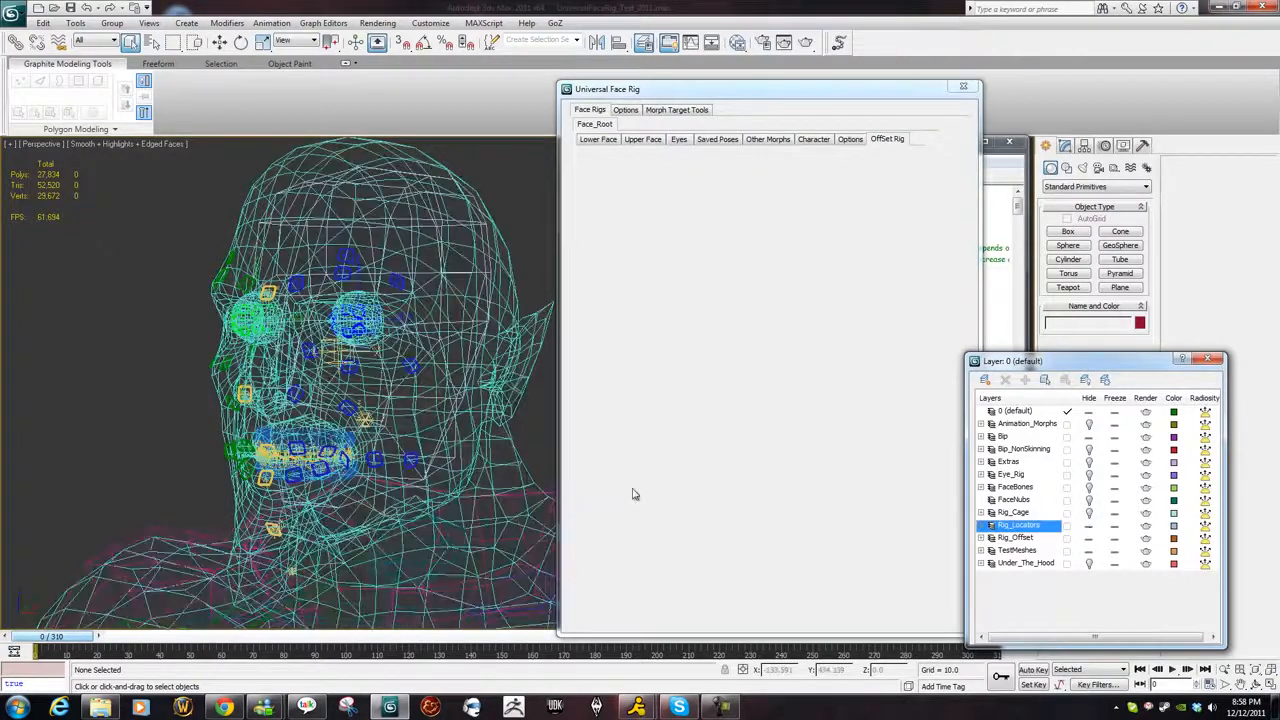
Select the Locator_Face_Cheek_Outer_Left helper on the cheek and inspect it in wireframe and shaded display.
{"action": "scroll", "coordinate": [337, 366], "scroll_direction": "up", "scroll_amount": 5}
{"action": "middle_click_drag", "start_coordinate": [337, 366], "coordinate": [580, 416]}
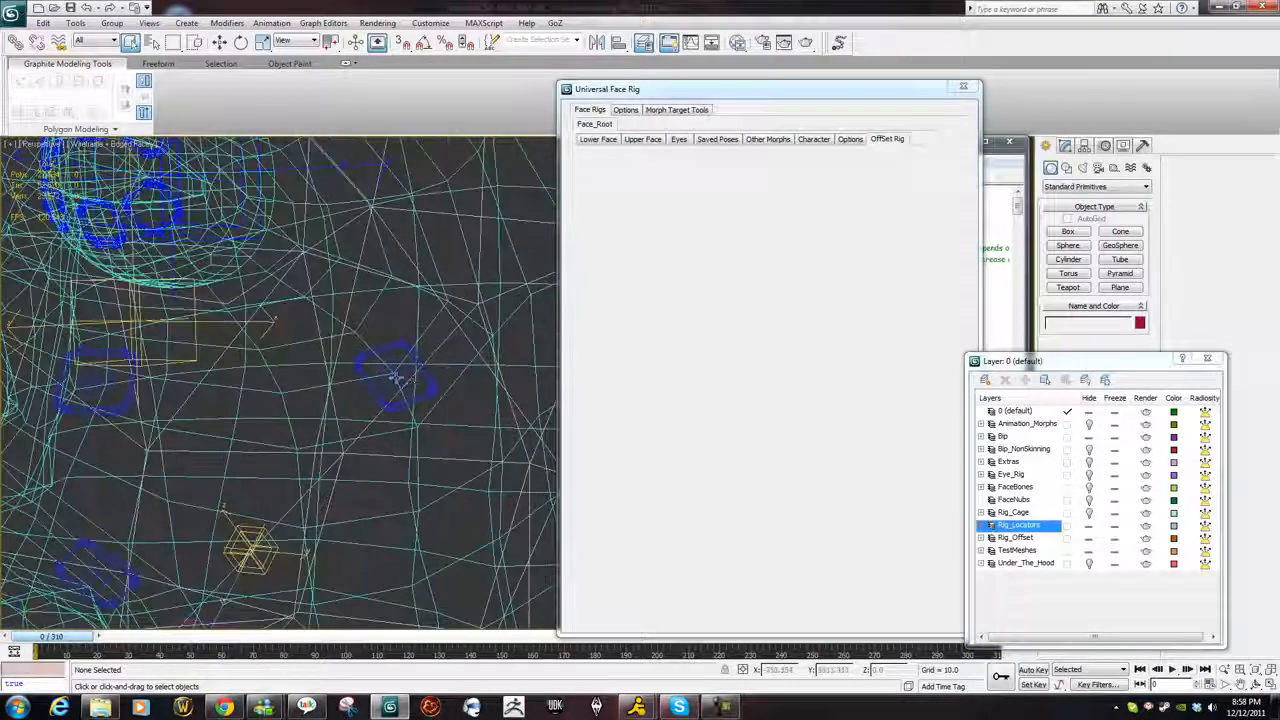
{"action": "left_click", "coordinate": [405, 380]}
{"action": "key", "text": "F3"}
{"action": "key", "text": "F3"}
{"action": "left_click", "coordinate": [405, 380]}
{"action": "key", "text": "F3"}
{"action": "scroll", "coordinate": [408, 390], "scroll_direction": "down", "scroll_amount": 5}
{"action": "scroll", "coordinate": [408, 390], "scroll_direction": "down", "scroll_amount": 3}
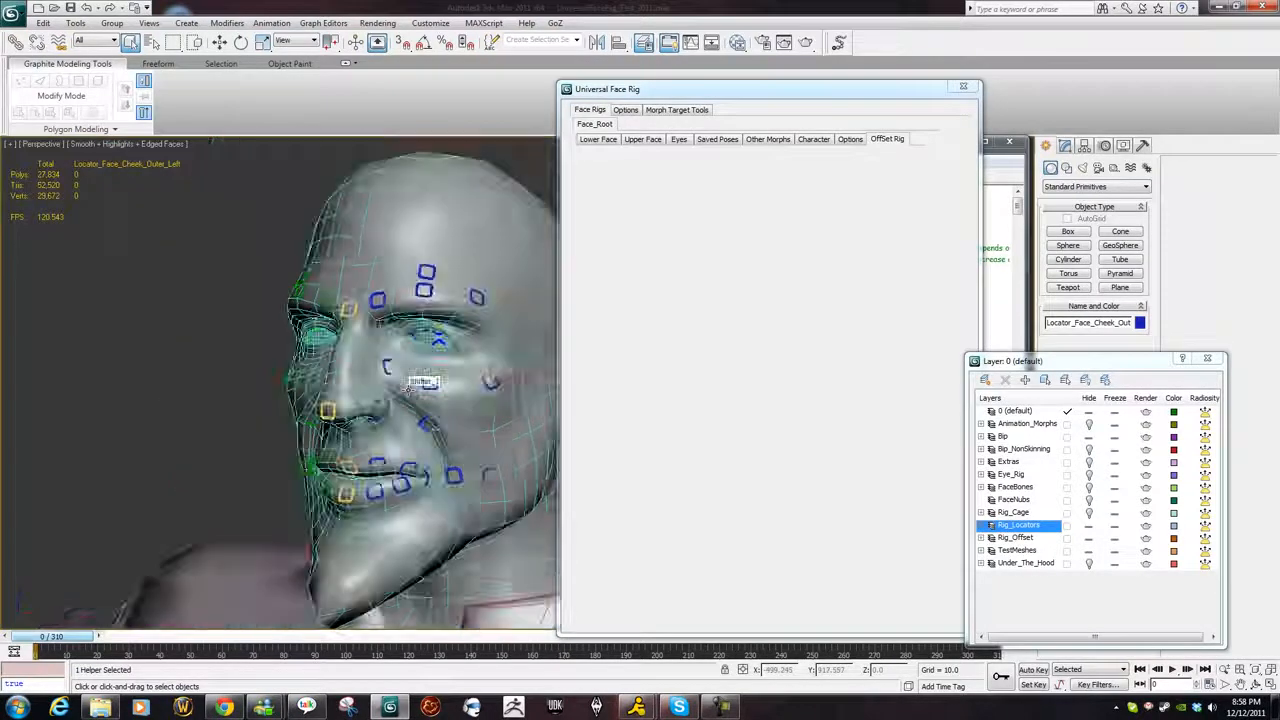
Select the Offset_Face_Cheek_Outer_Left control shape and compare it with its locator in wireframe and shaded display.
{"action": "scroll", "coordinate": [430, 386], "scroll_direction": "up", "scroll_amount": 6}
{"action": "left_click", "coordinate": [425, 395]}
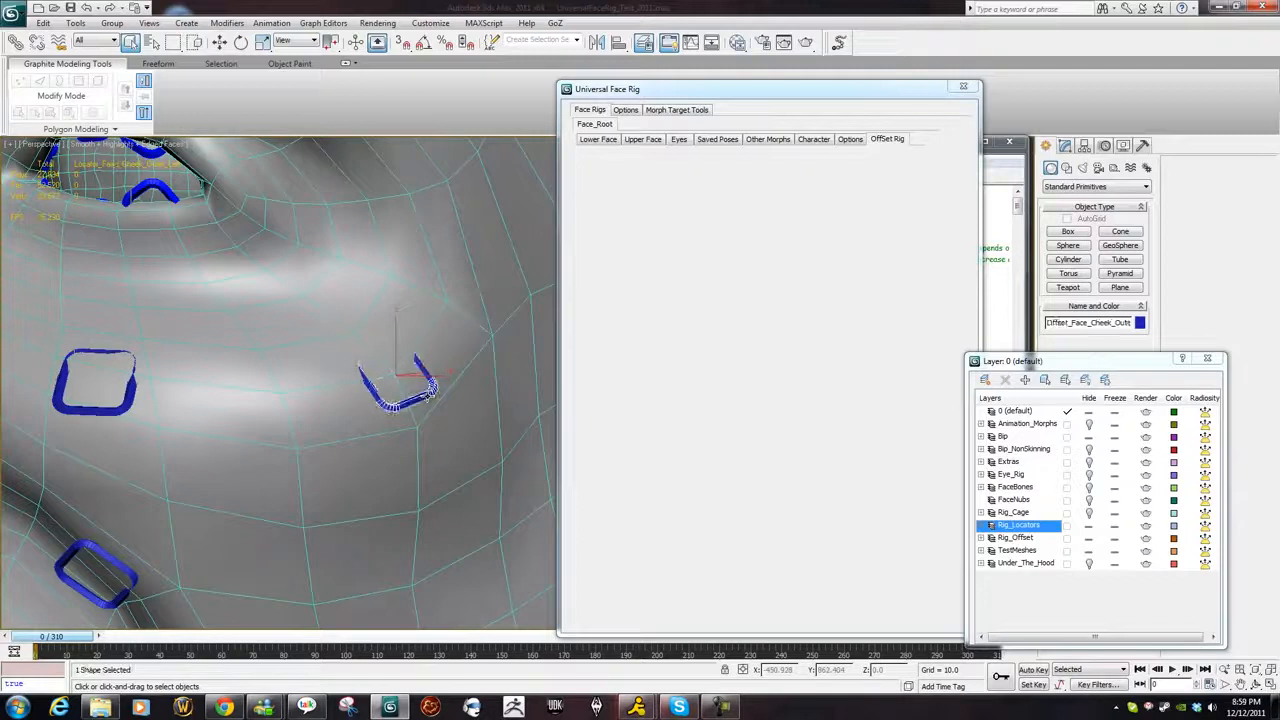
{"action": "key", "text": "F3"}
{"action": "key", "text": "F3"}
{"action": "scroll", "coordinate": [468, 337], "scroll_direction": "down", "scroll_amount": 6}
{"action": "scroll", "coordinate": [497, 339], "scroll_direction": "up", "scroll_amount": 5}
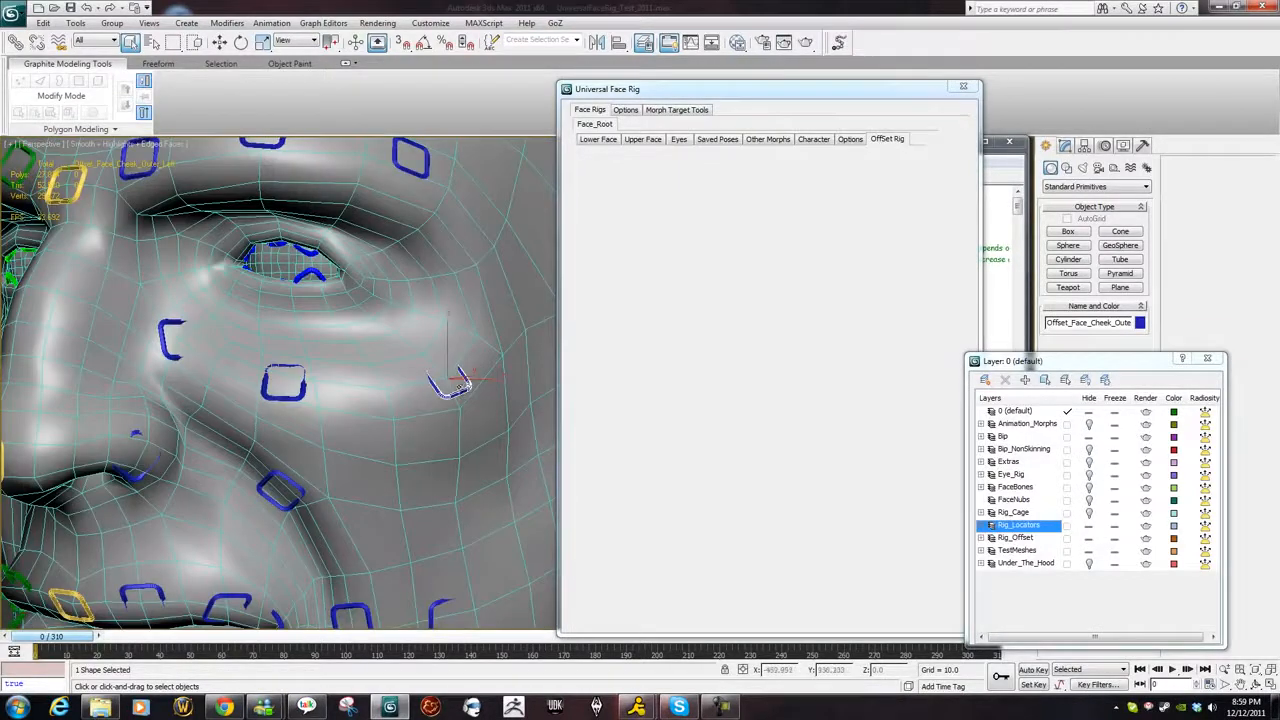
{"action": "key", "text": "F3"}
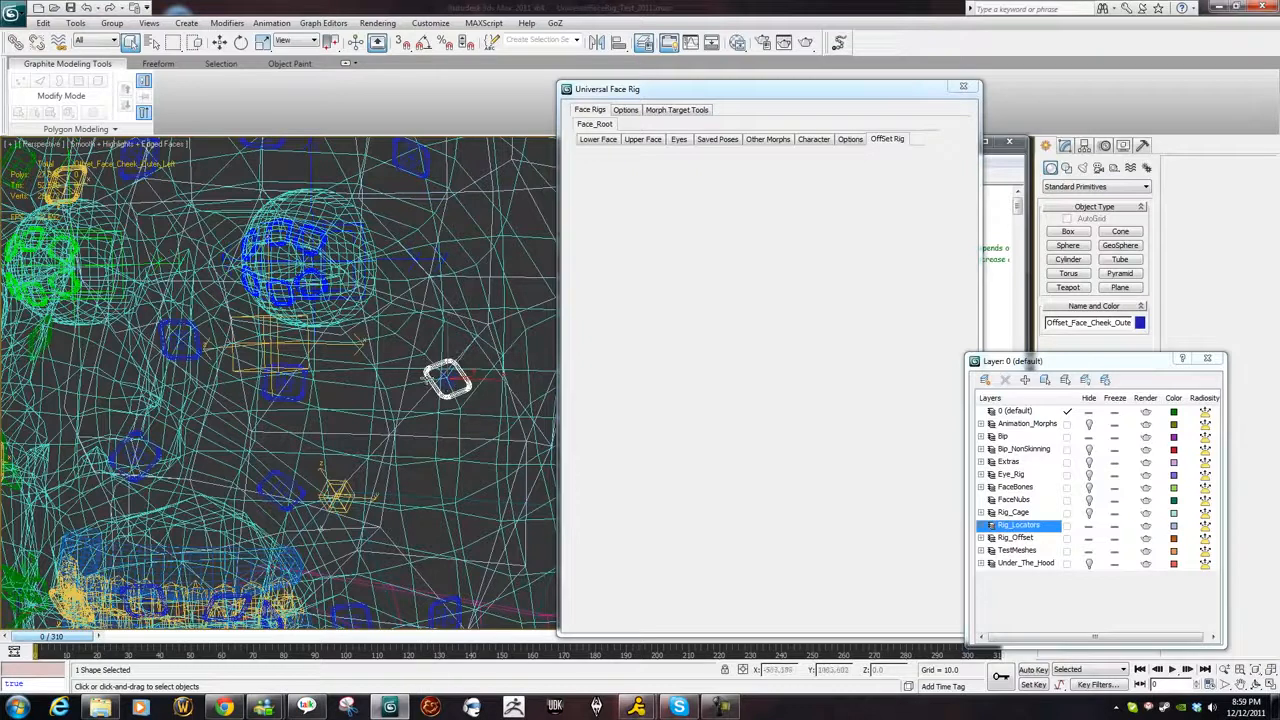
{"action": "key", "text": "F3"}
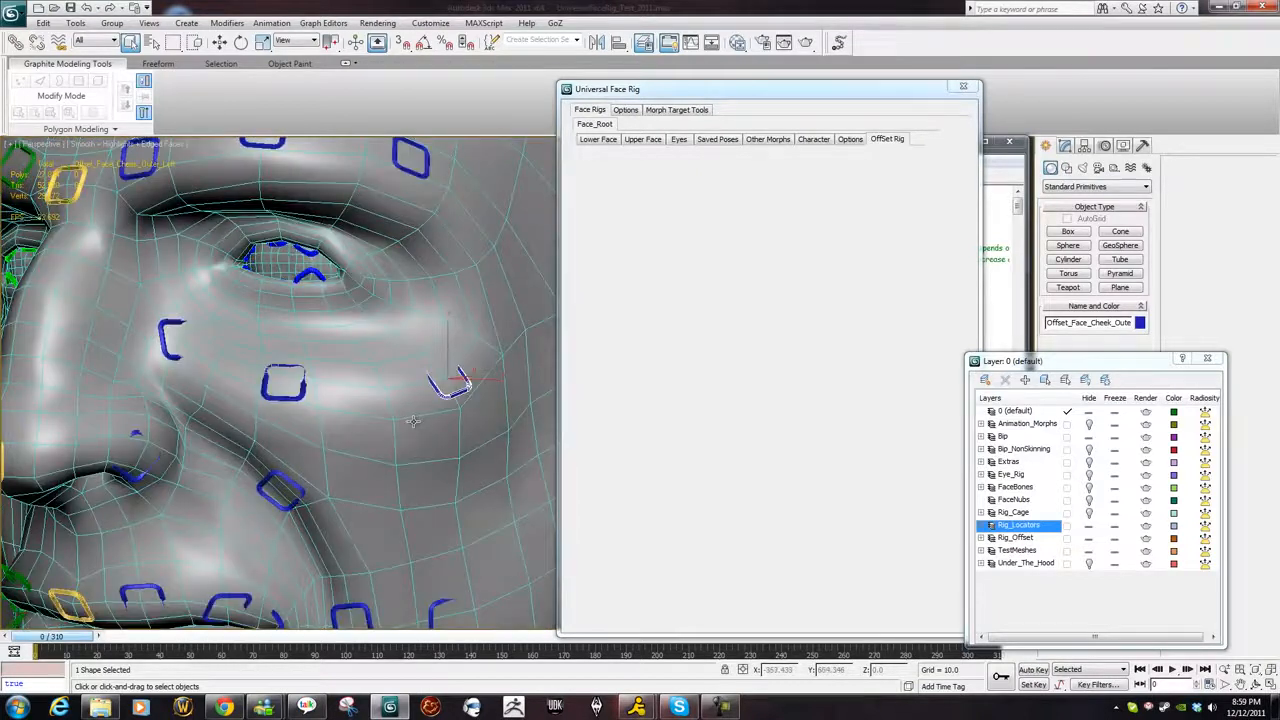
Hide the Rig_Locators layer and unhide the Rig_Cage layer so the cage overlays the whole head.
{"action": "scroll", "coordinate": [413, 422], "scroll_direction": "down", "scroll_amount": 5}
{"action": "scroll", "coordinate": [413, 422], "scroll_direction": "up", "scroll_amount": 3}
{"action": "scroll", "coordinate": [414, 423], "scroll_direction": "down", "scroll_amount": 3}
{"action": "middle_click_drag", "start_coordinate": [414, 423], "coordinate": [343, 402]}
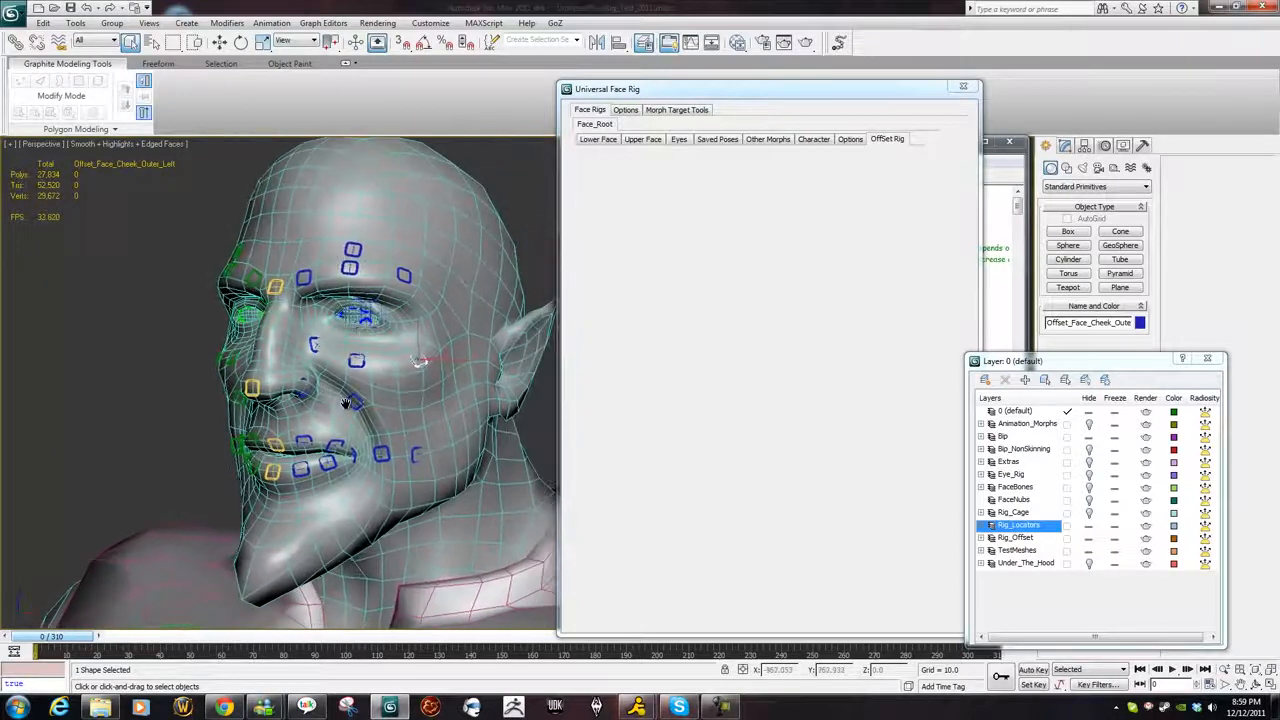
{"action": "left_click", "coordinate": [1088, 529]}
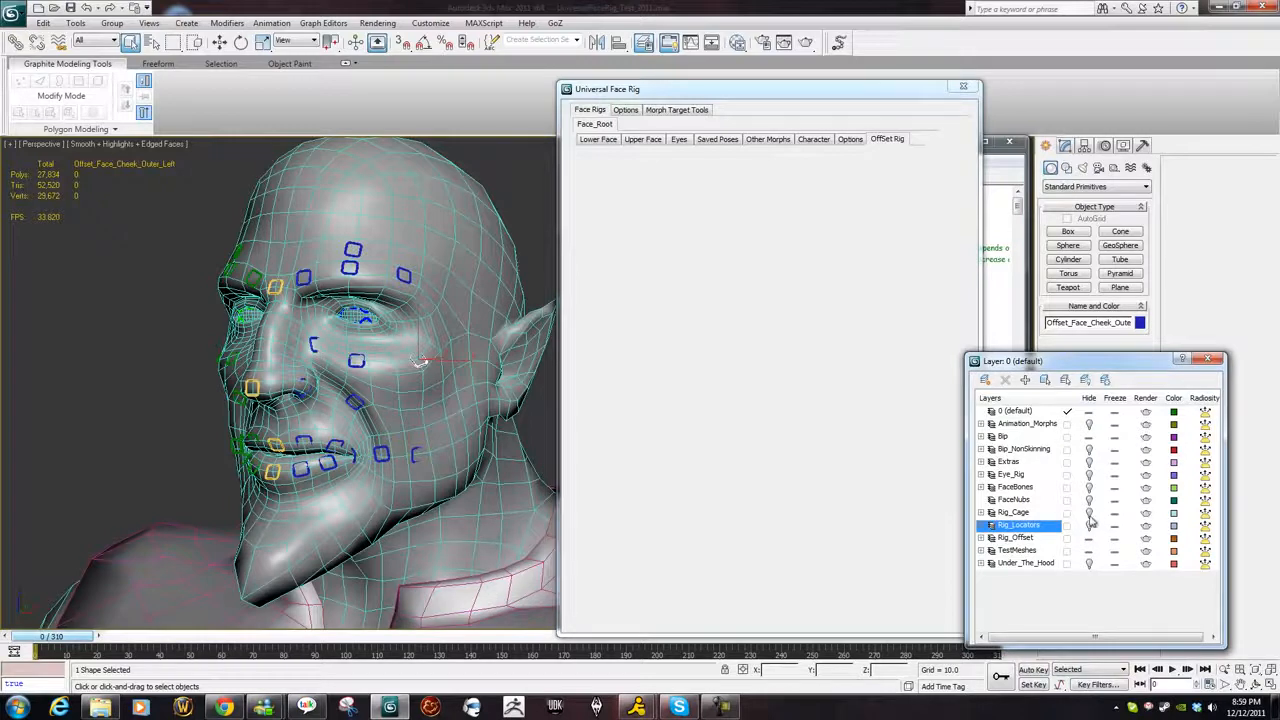
{"action": "left_click", "coordinate": [1089, 515]}
Inspect the rig cage against the head in wireframe and with the TestMeshes layer temporarily hidden.
{"action": "key", "text": "F3"}
{"action": "key", "text": "F3"}
{"action": "left_click", "coordinate": [1088, 555]}
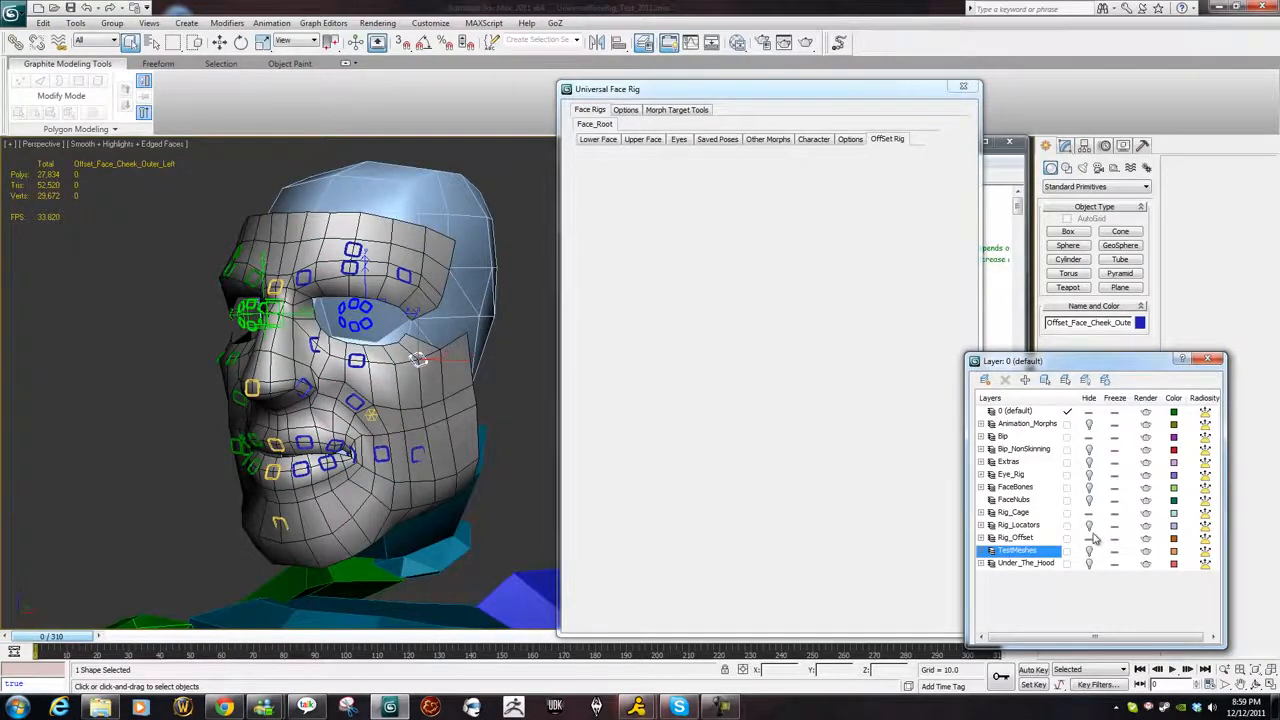
{"action": "left_click", "coordinate": [1089, 552]}
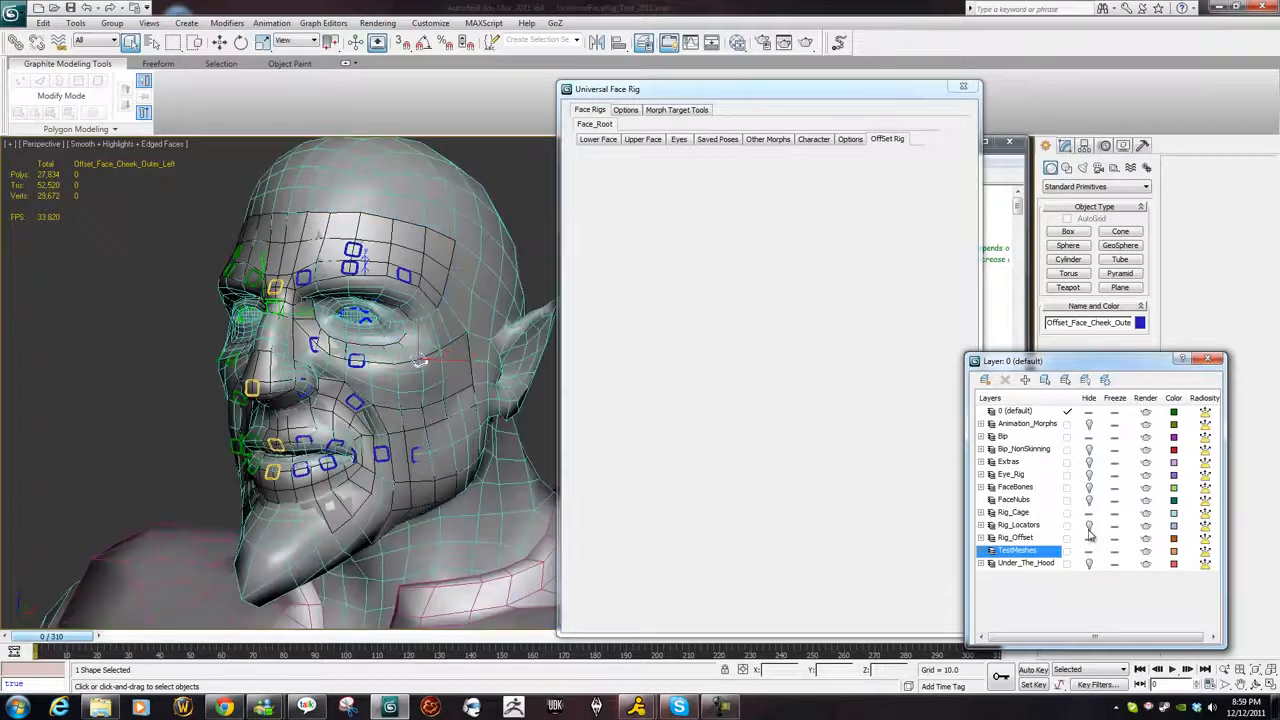
Unhide the Animation_Morphs layer and examine the rows of morph target faces around the character.
{"action": "left_click", "coordinate": [1088, 424]}
{"action": "scroll", "coordinate": [430, 314], "scroll_direction": "down", "scroll_amount": 5}
{"action": "middle_click_drag", "start_coordinate": [468, 330], "coordinate": [228, 342]}
{"action": "middle_click_drag", "start_coordinate": [430, 335], "coordinate": [300, 350]}
{"action": "scroll", "coordinate": [300, 360], "scroll_direction": "down", "scroll_amount": 4}
{"action": "scroll", "coordinate": [325, 452], "scroll_direction": "down", "scroll_amount": 4}
{"action": "middle_click_drag", "start_coordinate": [535, 395], "coordinate": [291, 414]}
{"action": "scroll", "coordinate": [291, 414], "scroll_direction": "down", "scroll_amount": 4}
{"action": "scroll", "coordinate": [291, 414], "scroll_direction": "up", "scroll_amount": 10}
{"action": "middle_click_drag", "start_coordinate": [197, 392], "coordinate": [430, 408]}
{"action": "scroll", "coordinate": [354, 446], "scroll_direction": "up", "scroll_amount": 5}
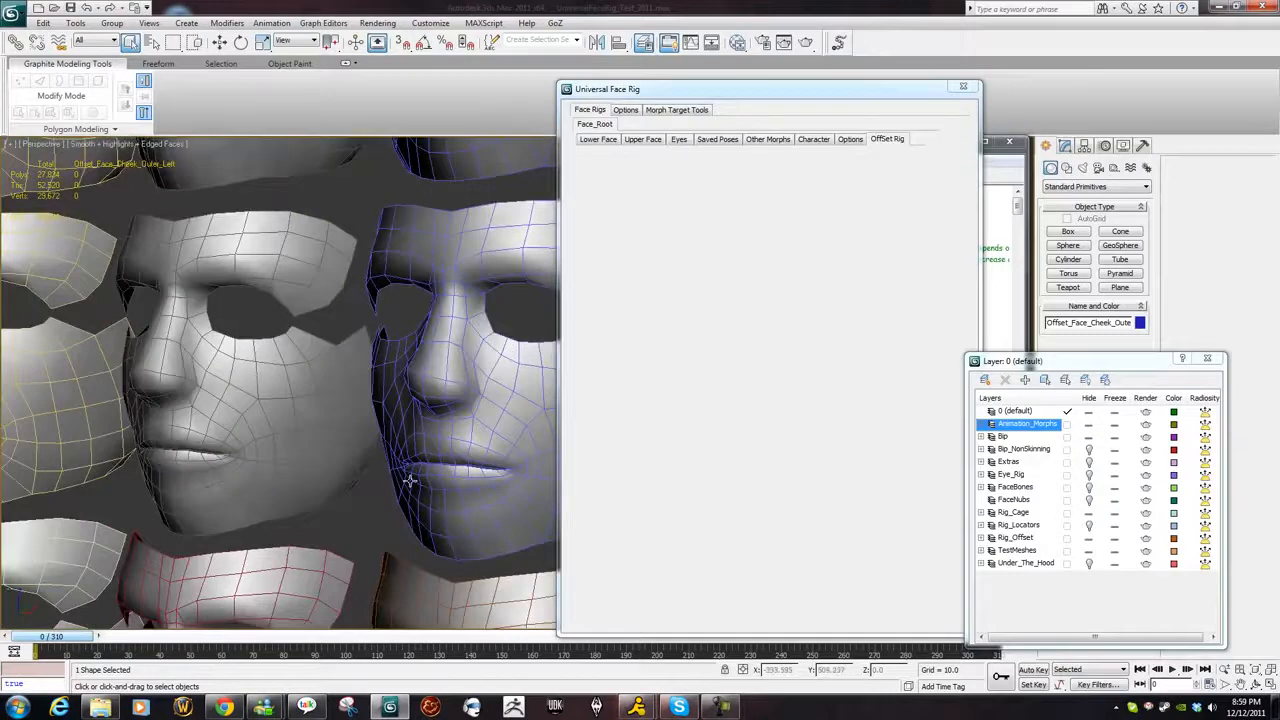
Select the LFace_Lip_Lower_Depressor_Left morph face and compare it with the neighbouring morph targets.
{"action": "scroll", "coordinate": [434, 380], "scroll_direction": "down", "scroll_amount": 4}
{"action": "scroll", "coordinate": [372, 393], "scroll_direction": "down", "scroll_amount": 3}
{"action": "scroll", "coordinate": [372, 393], "scroll_direction": "up", "scroll_amount": 3}
{"action": "left_click", "coordinate": [280, 393]}
{"action": "scroll", "coordinate": [276, 400], "scroll_direction": "up", "scroll_amount": 1}
{"action": "middle_click_drag", "start_coordinate": [262, 398], "coordinate": [357, 409], "text": "alt"}
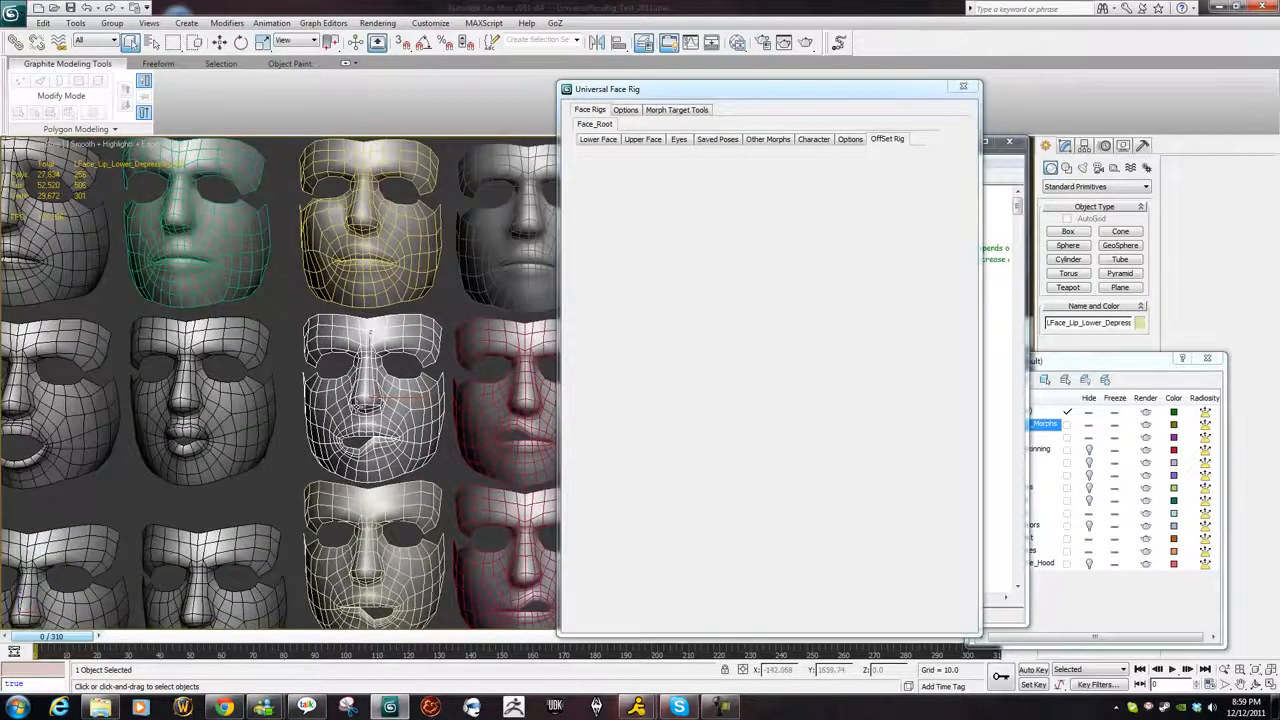
{"action": "middle_click_drag", "start_coordinate": [396, 495], "coordinate": [376, 398]}
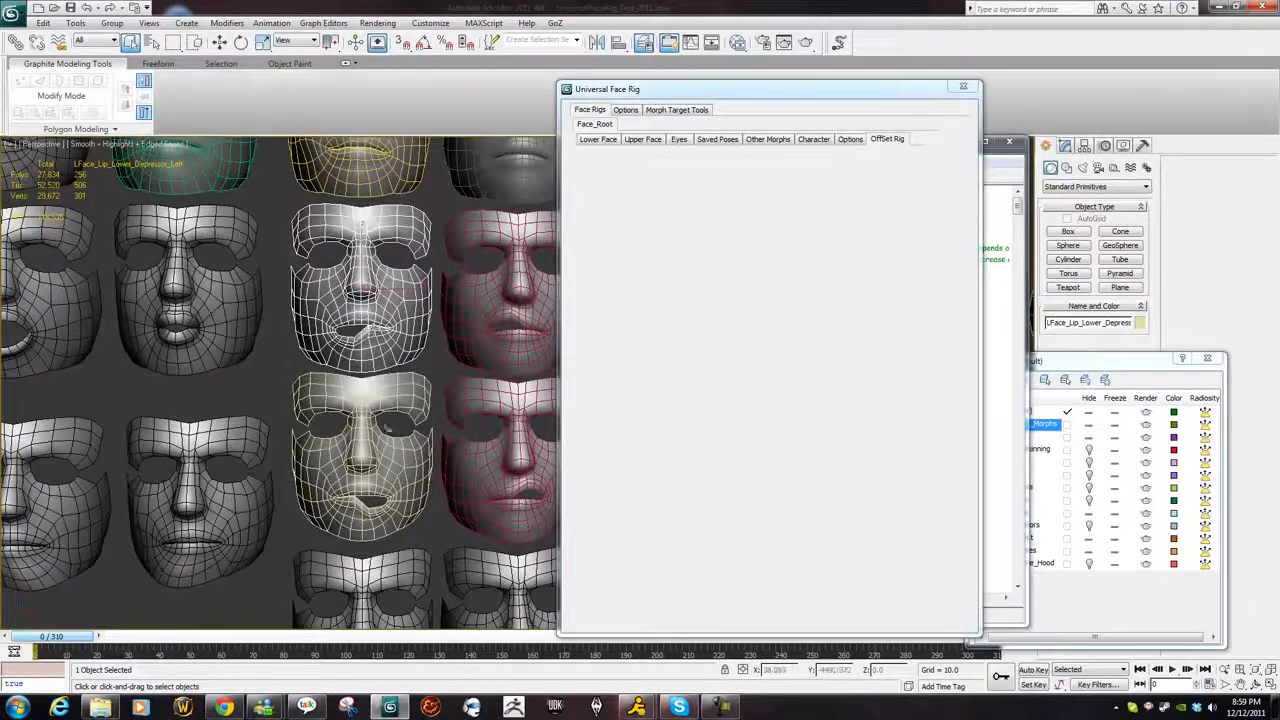
Examine the mouth shapes of the other morph target faces and return to the character's head.
{"action": "scroll", "coordinate": [347, 436], "scroll_direction": "down", "scroll_amount": 5}
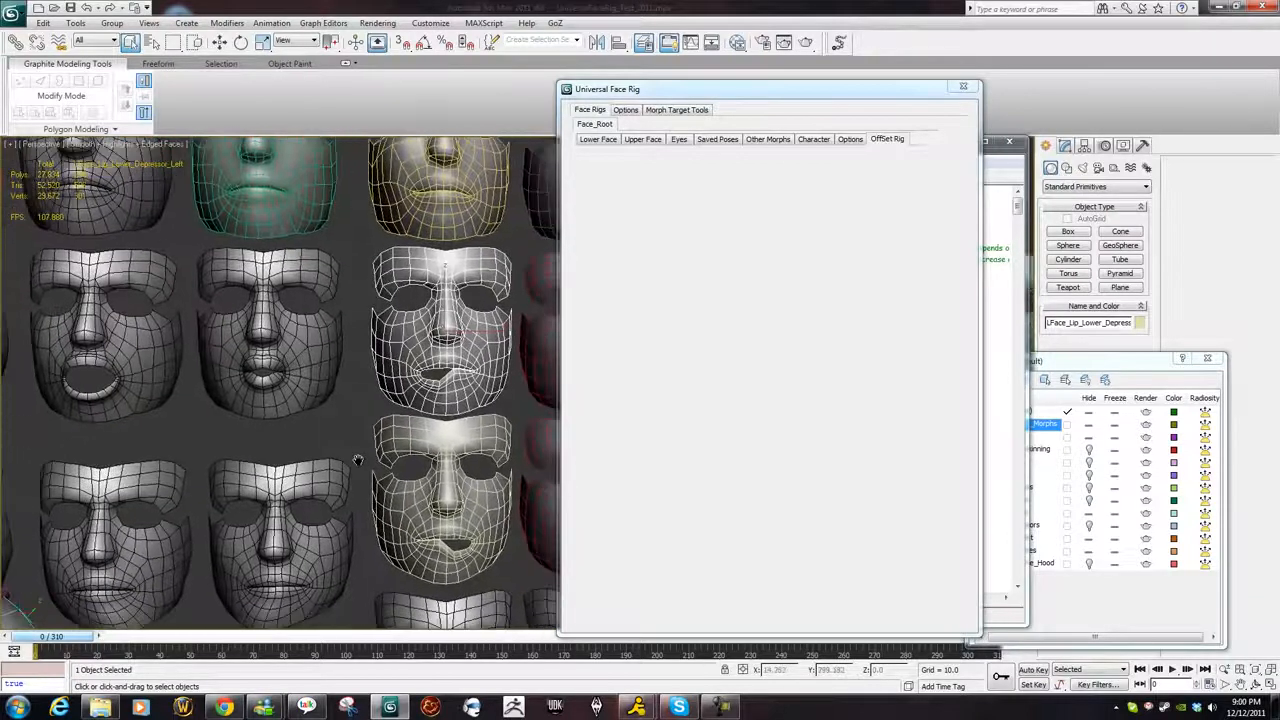
{"action": "middle_click_drag", "start_coordinate": [212, 356], "coordinate": [598, 440]}
{"action": "scroll", "coordinate": [330, 400], "scroll_direction": "up", "scroll_amount": 6}
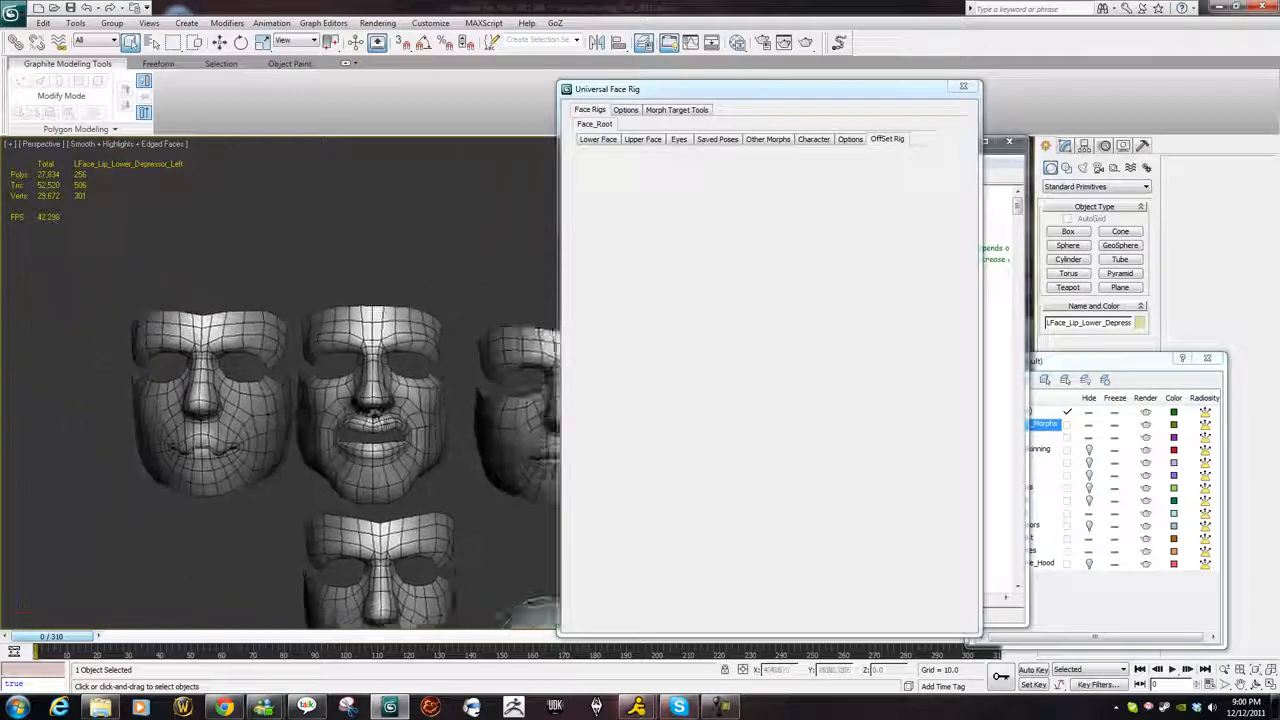
{"action": "scroll", "coordinate": [386, 423], "scroll_direction": "down", "scroll_amount": 3}
{"action": "middle_click_drag", "start_coordinate": [367, 436], "coordinate": [352, 405]}
{"action": "middle_click_drag", "start_coordinate": [260, 380], "coordinate": [309, 423]}
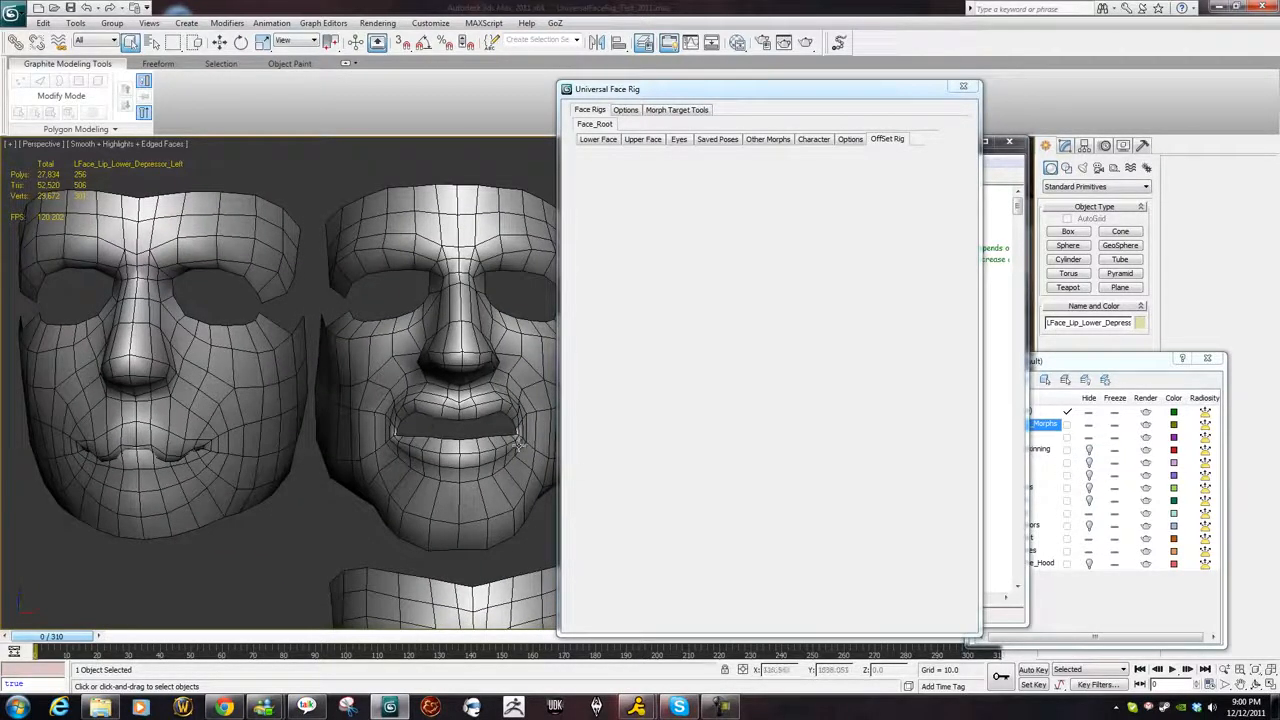
{"action": "middle_click_drag", "start_coordinate": [295, 433], "coordinate": [170, 370]}
{"action": "scroll", "coordinate": [340, 368], "scroll_direction": "down", "scroll_amount": 5}
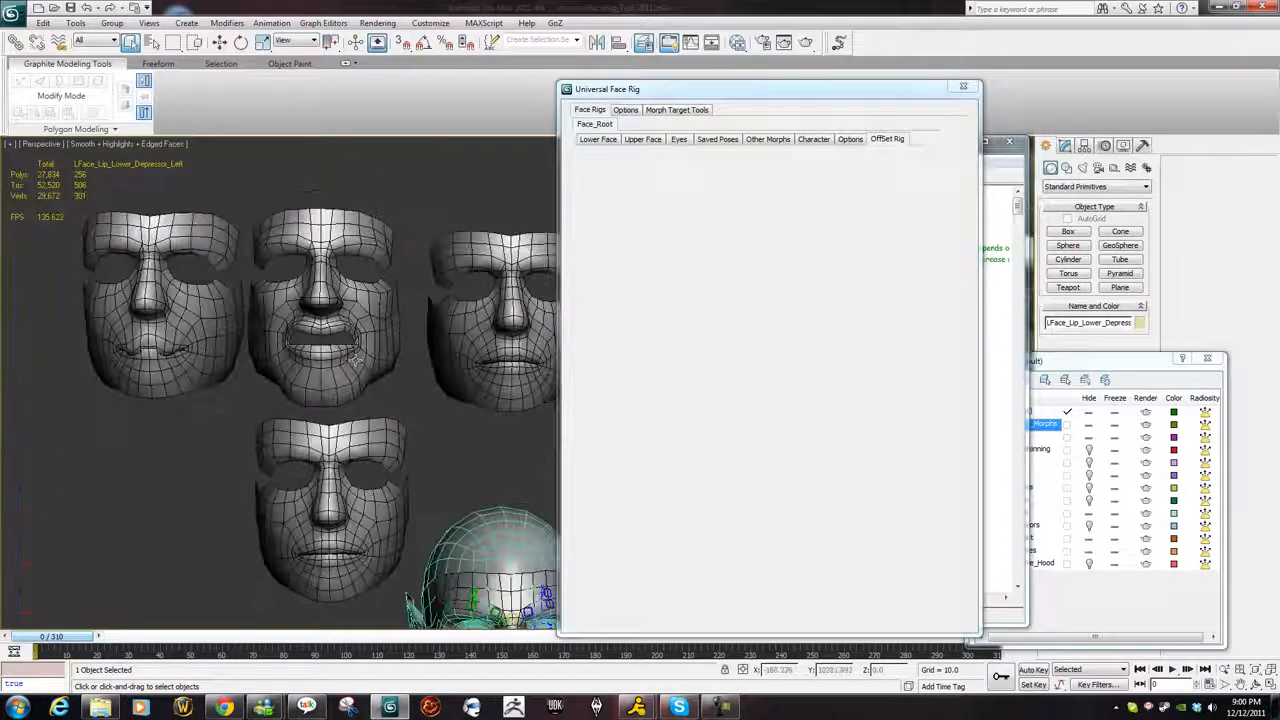
{"action": "scroll", "coordinate": [305, 368], "scroll_direction": "up", "scroll_amount": 7}
{"action": "scroll", "coordinate": [305, 368], "scroll_direction": "down", "scroll_amount": 6}
{"action": "middle_click_drag", "start_coordinate": [480, 422], "coordinate": [349, 355]}
{"action": "middle_click_drag", "start_coordinate": [457, 446], "coordinate": [347, 312]}
{"action": "middle_click_drag", "start_coordinate": [289, 371], "coordinate": [378, 315]}
{"action": "scroll", "coordinate": [378, 315], "scroll_direction": "up", "scroll_amount": 2}
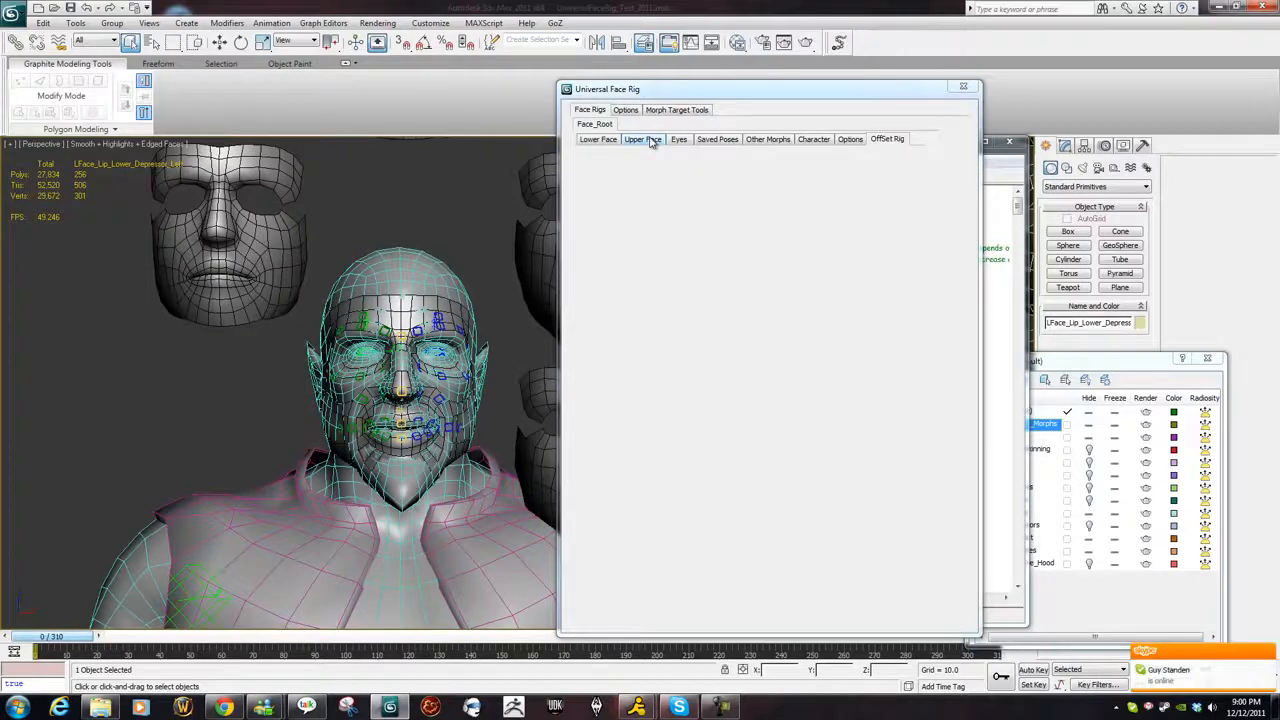
Show the Lower Face morph sliders and hide the Animation_Morphs and Bip layers.
{"action": "left_click", "coordinate": [600, 139]}
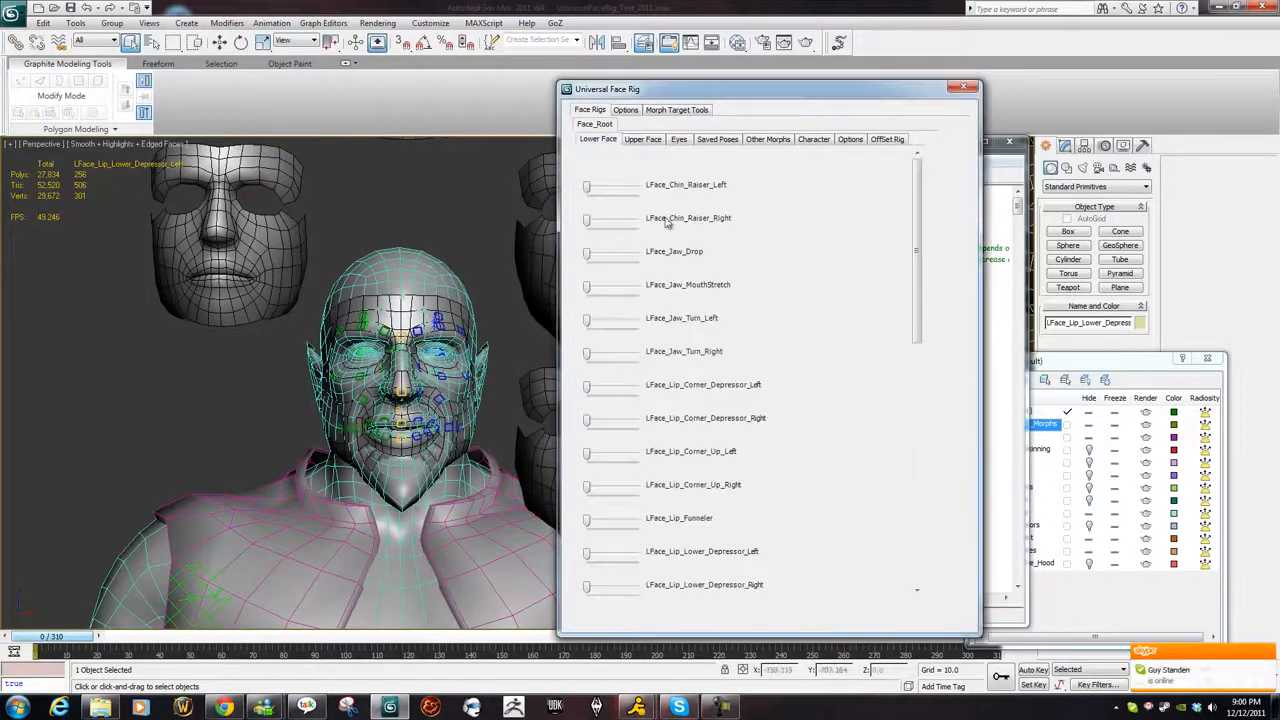
{"action": "left_click", "coordinate": [1096, 400]}
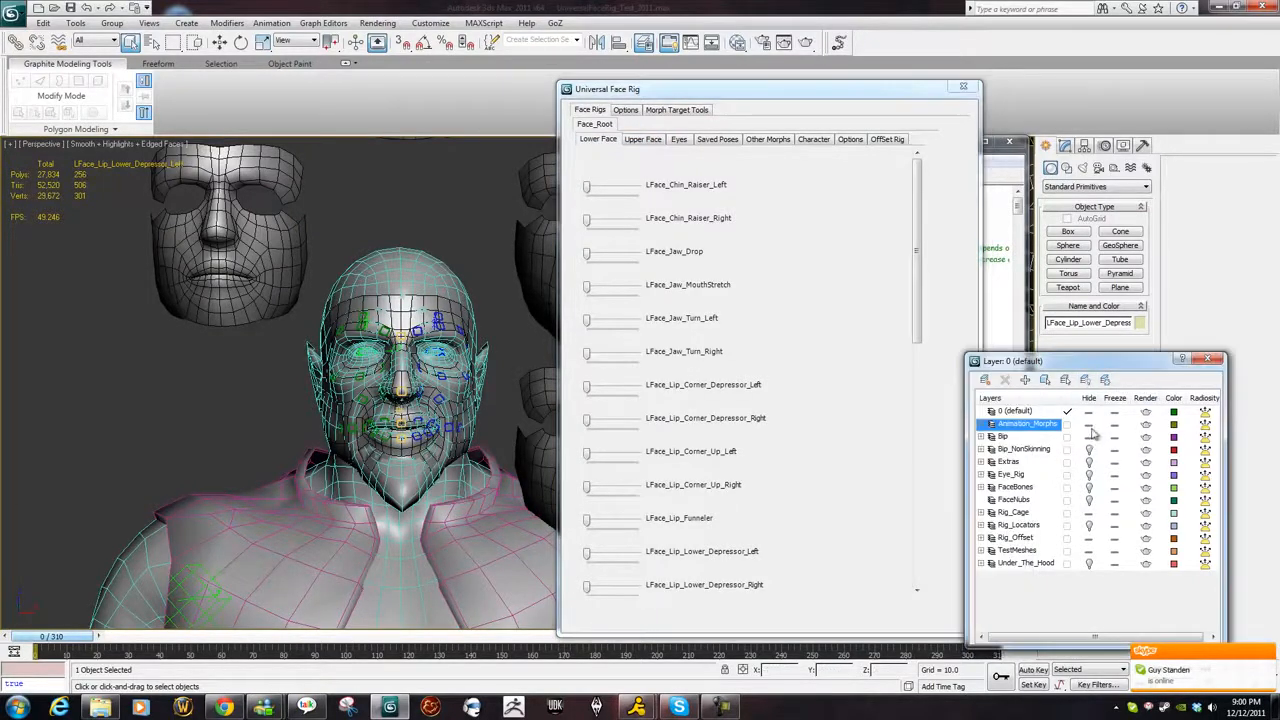
{"action": "left_click", "coordinate": [1088, 424]}
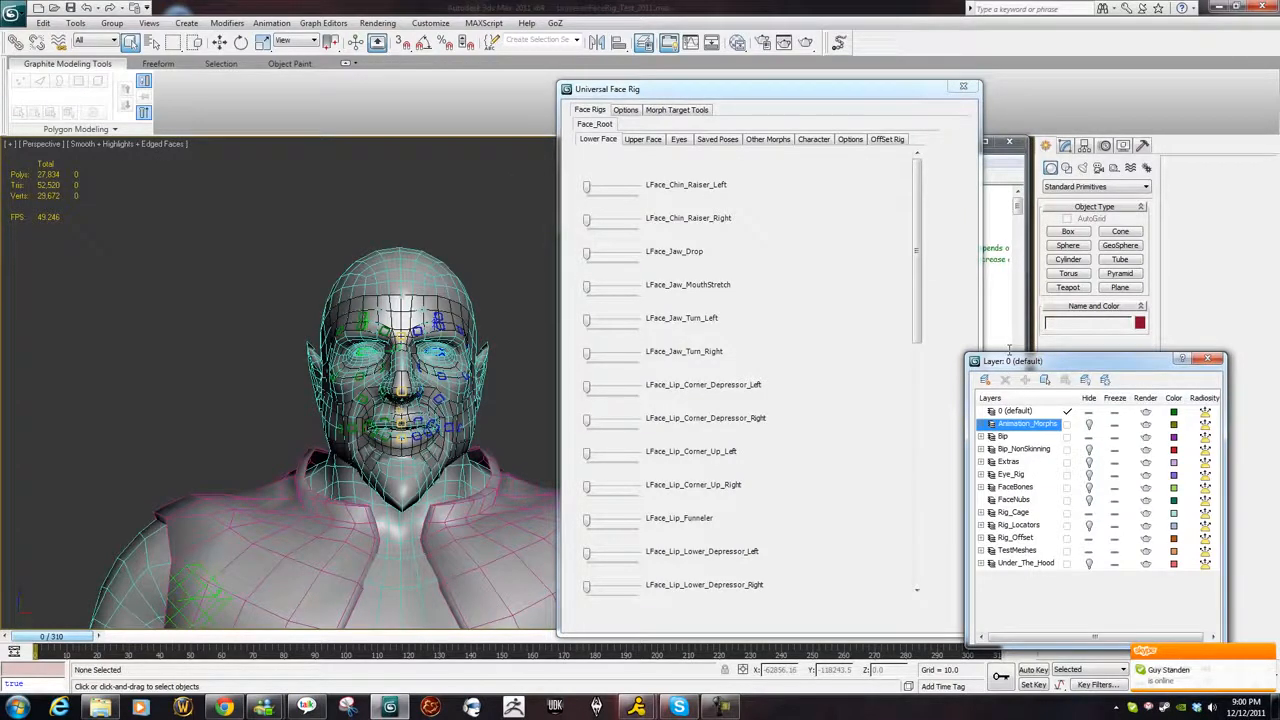
{"action": "left_click_drag", "start_coordinate": [1094, 364], "coordinate": [1128, 372]}
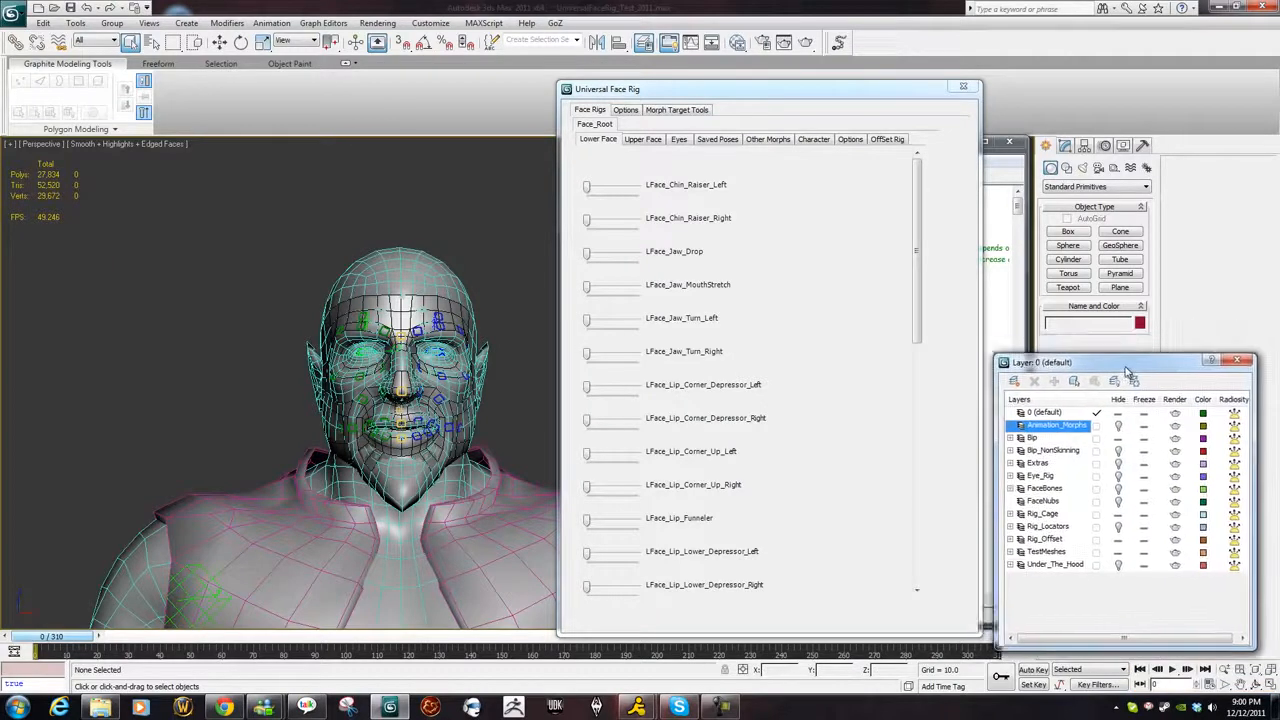
{"action": "left_click", "coordinate": [1120, 440]}
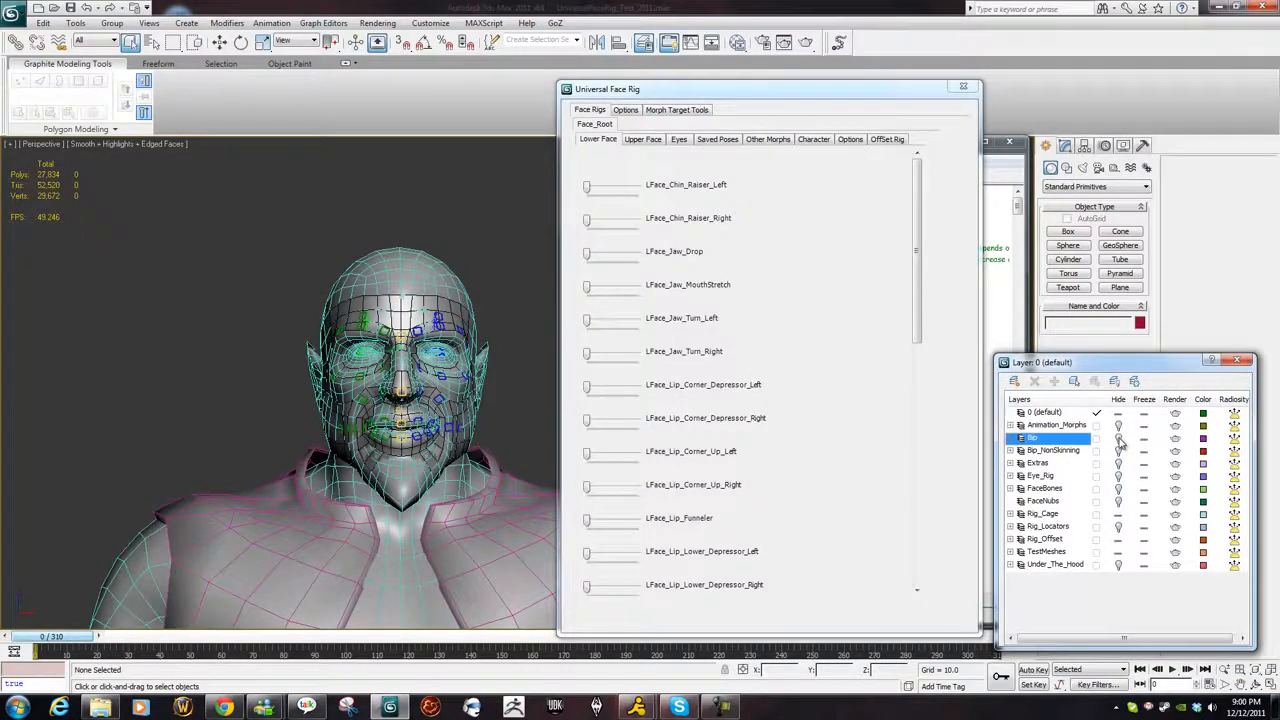
Hide the Rig_Cage layer, leaving the offset controls displayed on the head mesh.
{"action": "middle_click_drag", "start_coordinate": [287, 524], "coordinate": [342, 478]}
{"action": "scroll", "coordinate": [338, 452], "scroll_direction": "up", "scroll_amount": 5}
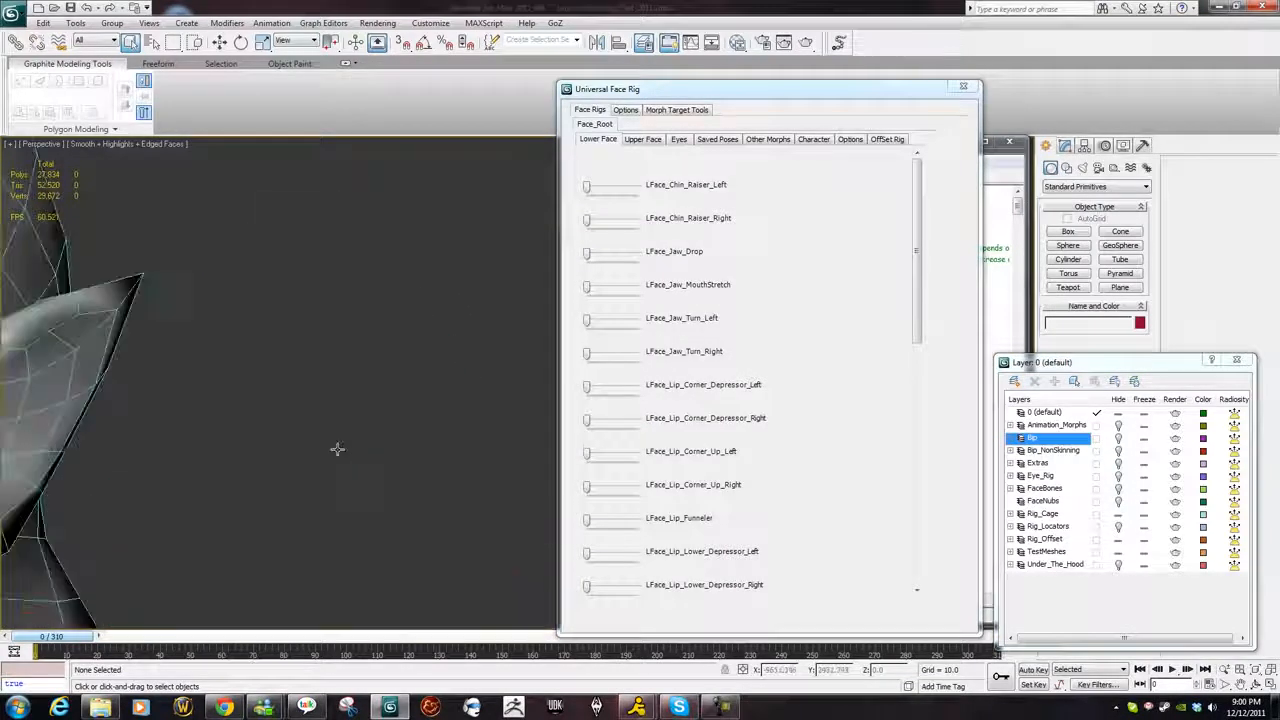
{"action": "scroll", "coordinate": [337, 455], "scroll_direction": "down", "scroll_amount": 2}
{"action": "middle_click_drag", "start_coordinate": [254, 408], "coordinate": [444, 388]}
{"action": "scroll", "coordinate": [471, 387], "scroll_direction": "down", "scroll_amount": 5}
{"action": "scroll", "coordinate": [444, 388], "scroll_direction": "up", "scroll_amount": 6}
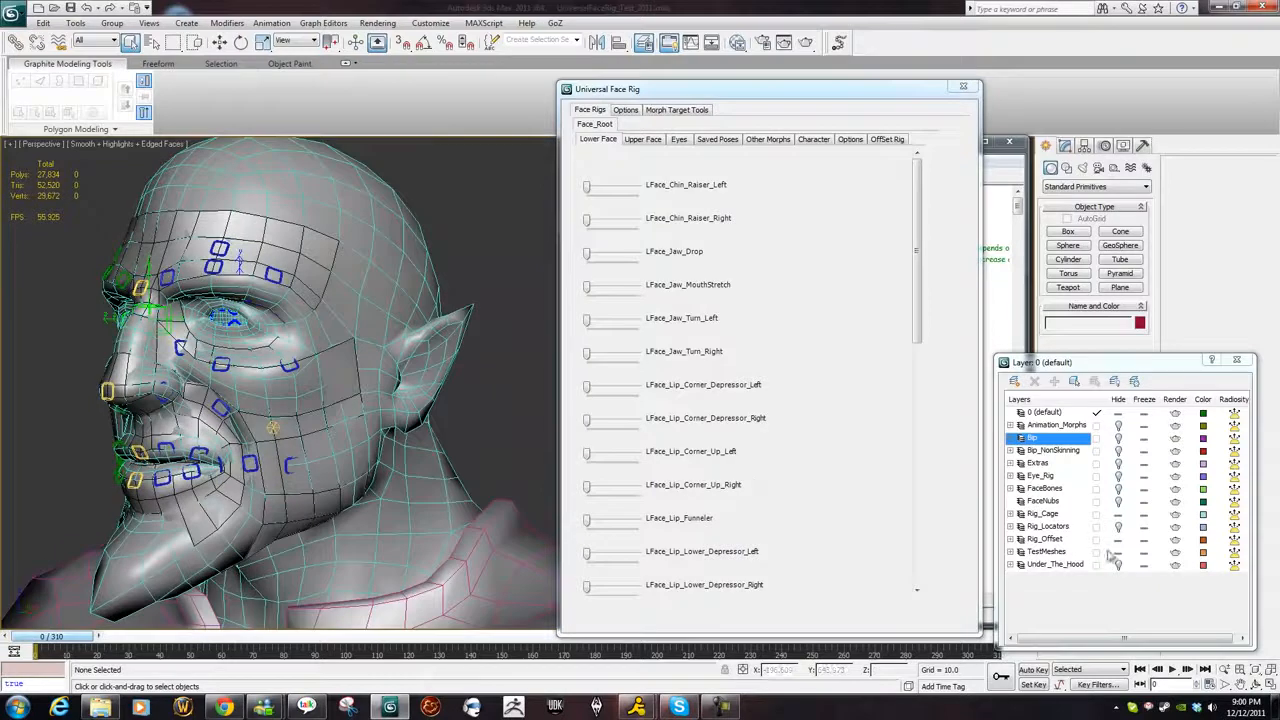
{"action": "left_click", "coordinate": [1036, 513]}
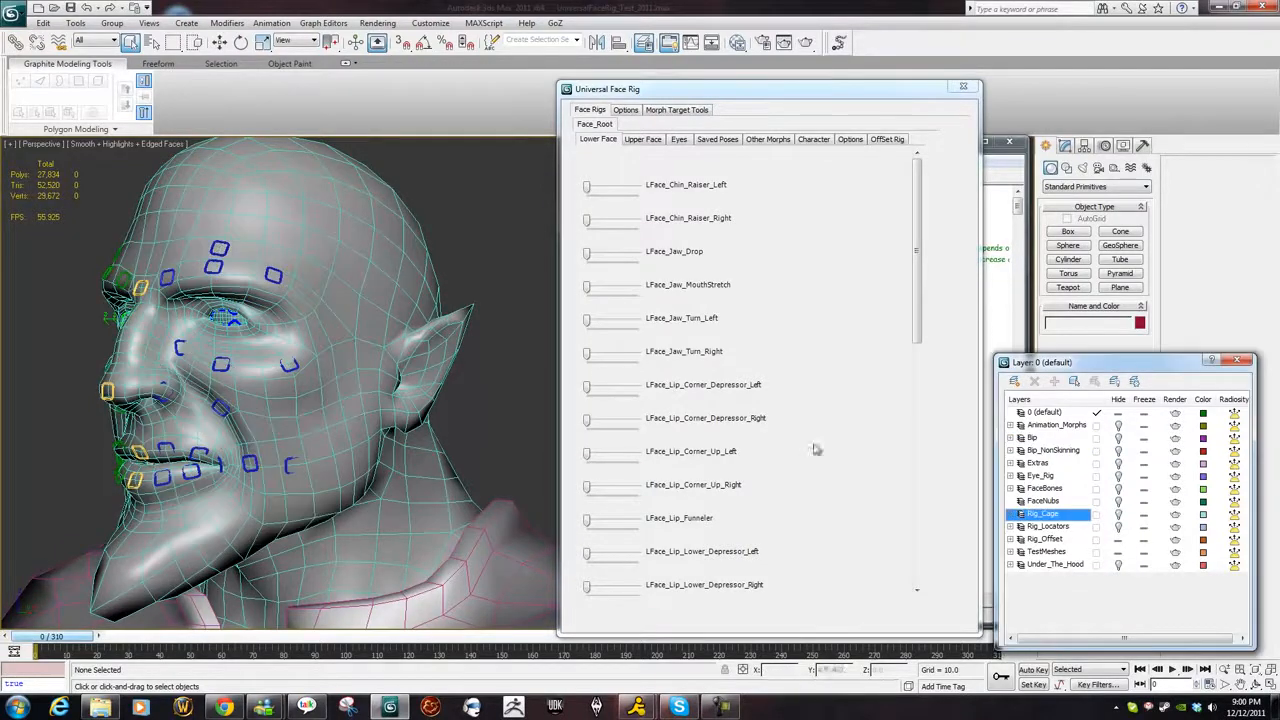
Test the LFace_Jaw_Drop and LFace_Jaw_MouthStretch sliders on the face and return both to zero.
{"action": "middle_click_drag", "start_coordinate": [235, 315], "coordinate": [270, 316]}
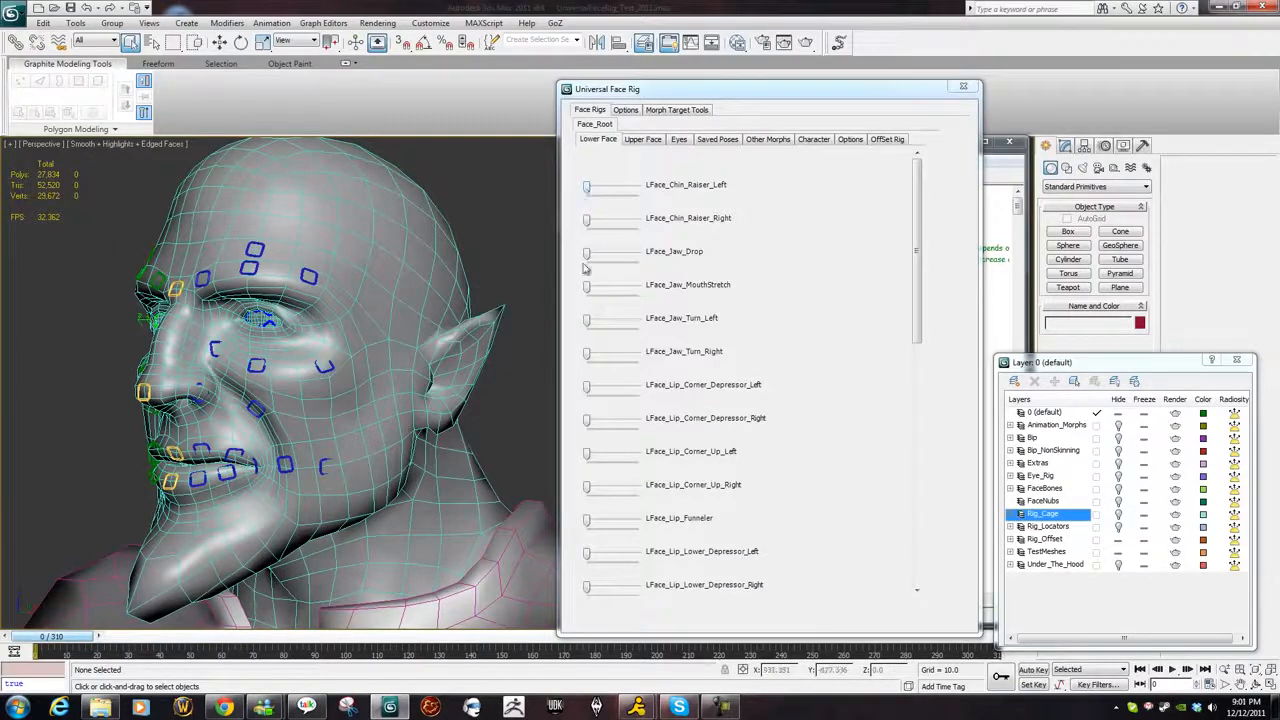
{"action": "left_click_drag", "start_coordinate": [588, 256], "coordinate": [534, 258]}
{"action": "left_click_drag", "start_coordinate": [590, 290], "coordinate": [500, 286]}
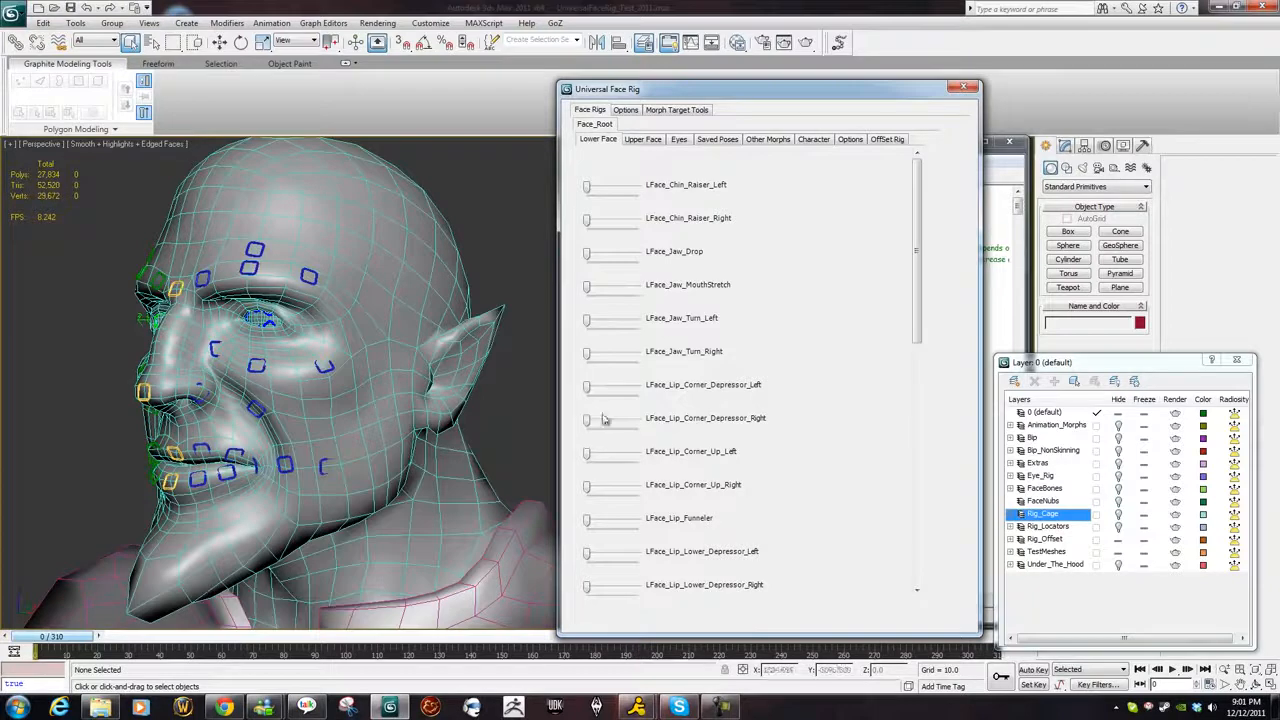
Test the left and right LFace_Lip_Lower_Depressor sliders on the lower lip and return both to zero.
{"action": "left_click_drag", "start_coordinate": [917, 251], "coordinate": [912, 322]}
{"action": "middle_click_drag", "start_coordinate": [285, 449], "coordinate": [417, 426]}
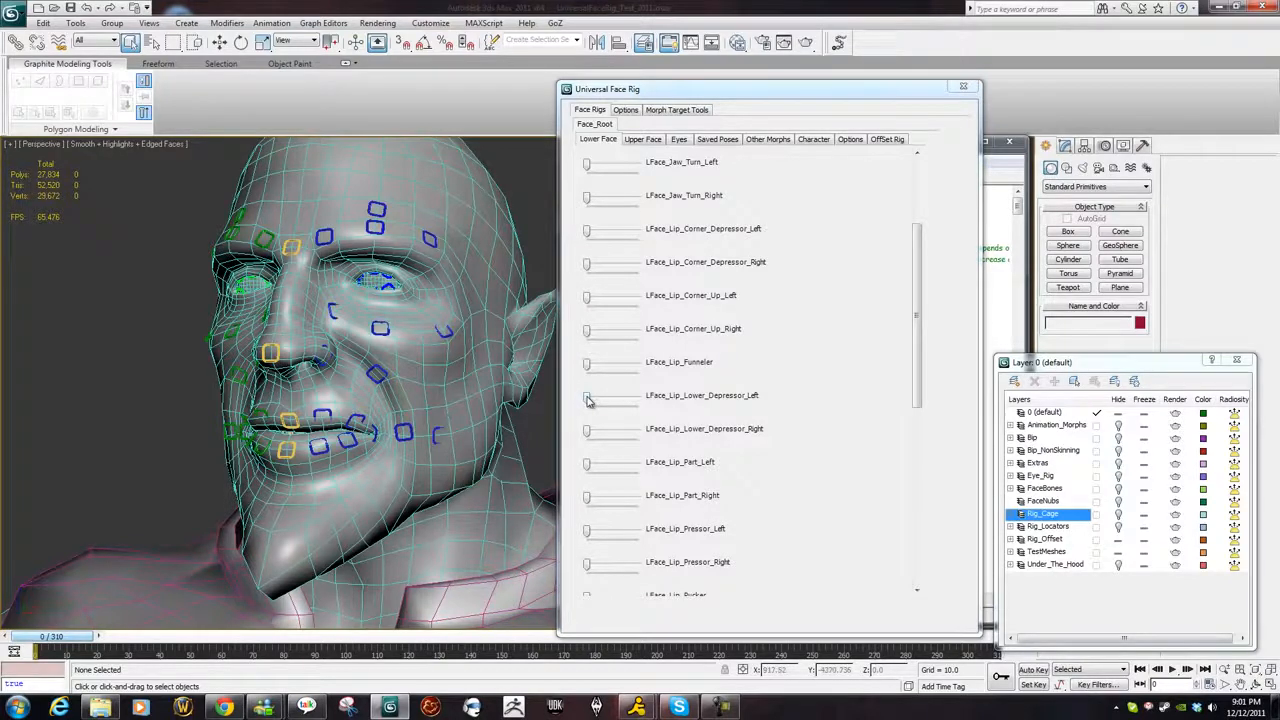
{"action": "mouse_move", "coordinate": [588, 399]}
{"action": "left_mouse_down"}
{"action": "mouse_move", "coordinate": [623, 398]}
{"action": "mouse_move", "coordinate": [600, 433]}
{"action": "mouse_move", "coordinate": [647, 400]}
{"action": "mouse_move", "coordinate": [587, 399]}
{"action": "left_mouse_up"}
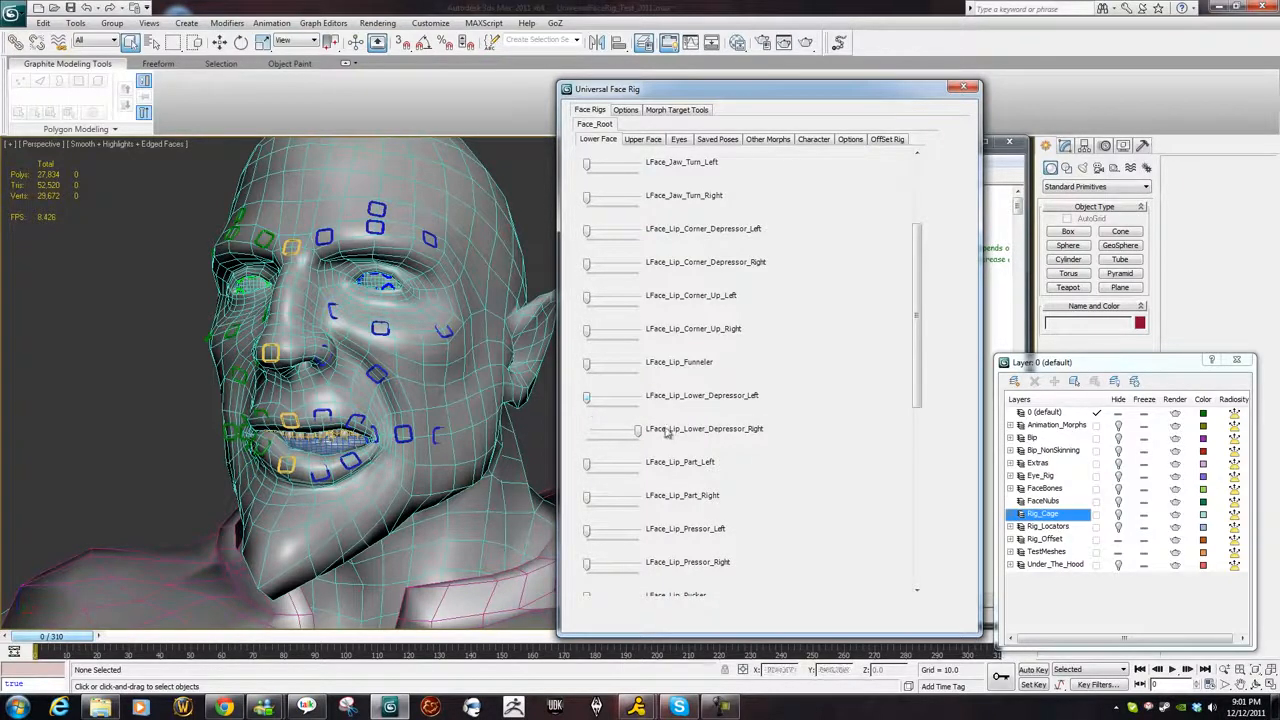
{"action": "left_click_drag", "start_coordinate": [636, 436], "coordinate": [575, 438]}
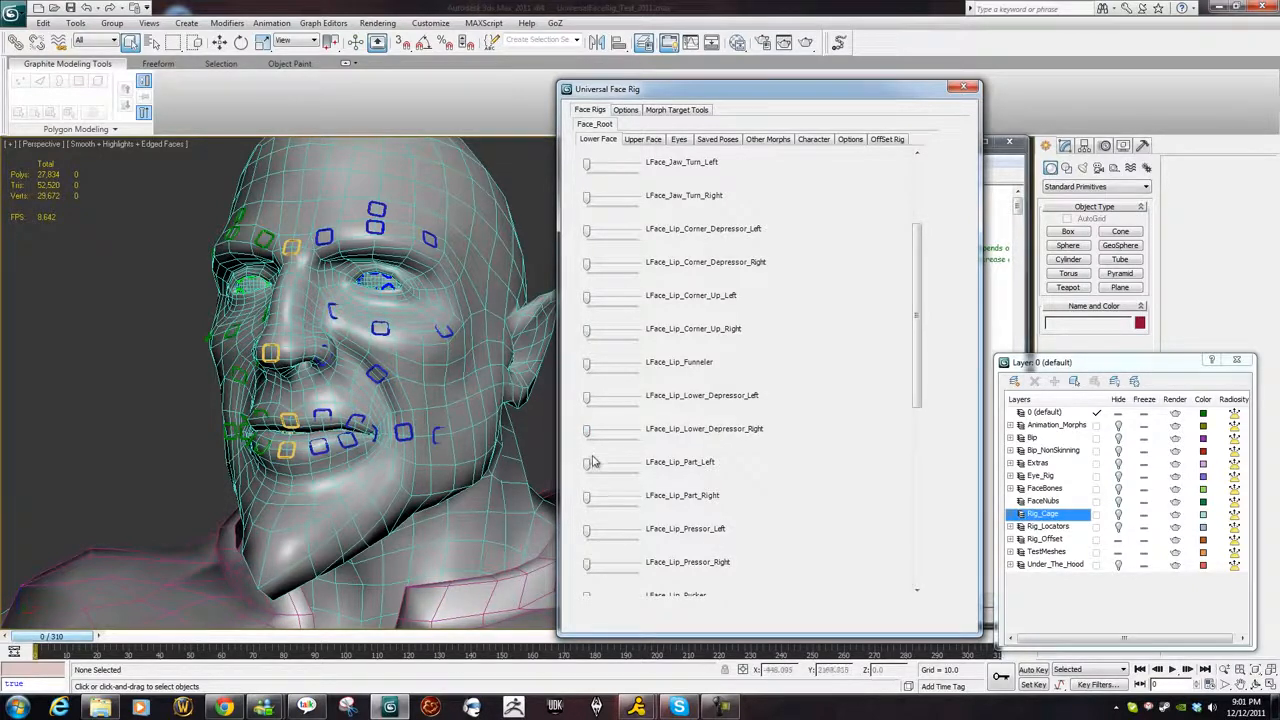
Pose an open mouth with LFace_Jaw_Drop at maximum, a slight LFace_Jaw_MouthStretch, LFace_Lip_Upper_Raiser_Left about halfway and LFace_Lip_Upper_Raiser_Right nearly full.
{"action": "left_click_drag", "start_coordinate": [915, 362], "coordinate": [914, 277]}
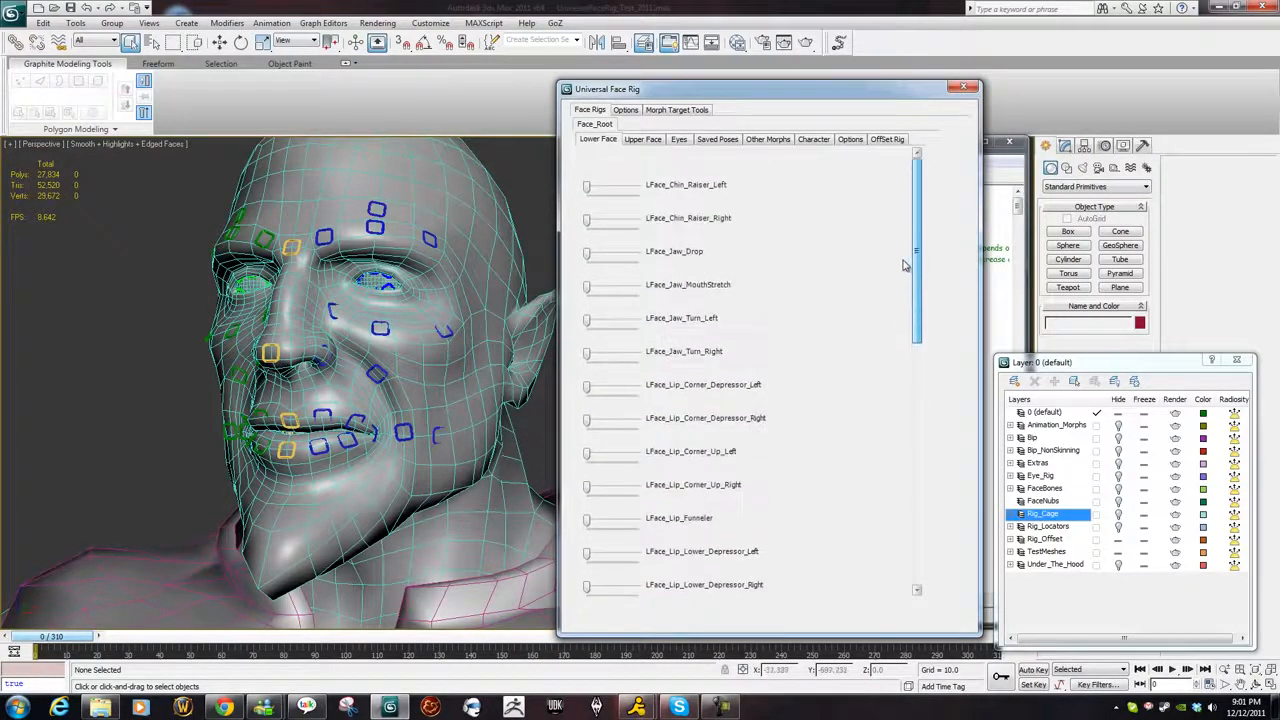
{"action": "left_click_drag", "start_coordinate": [588, 290], "coordinate": [657, 257]}
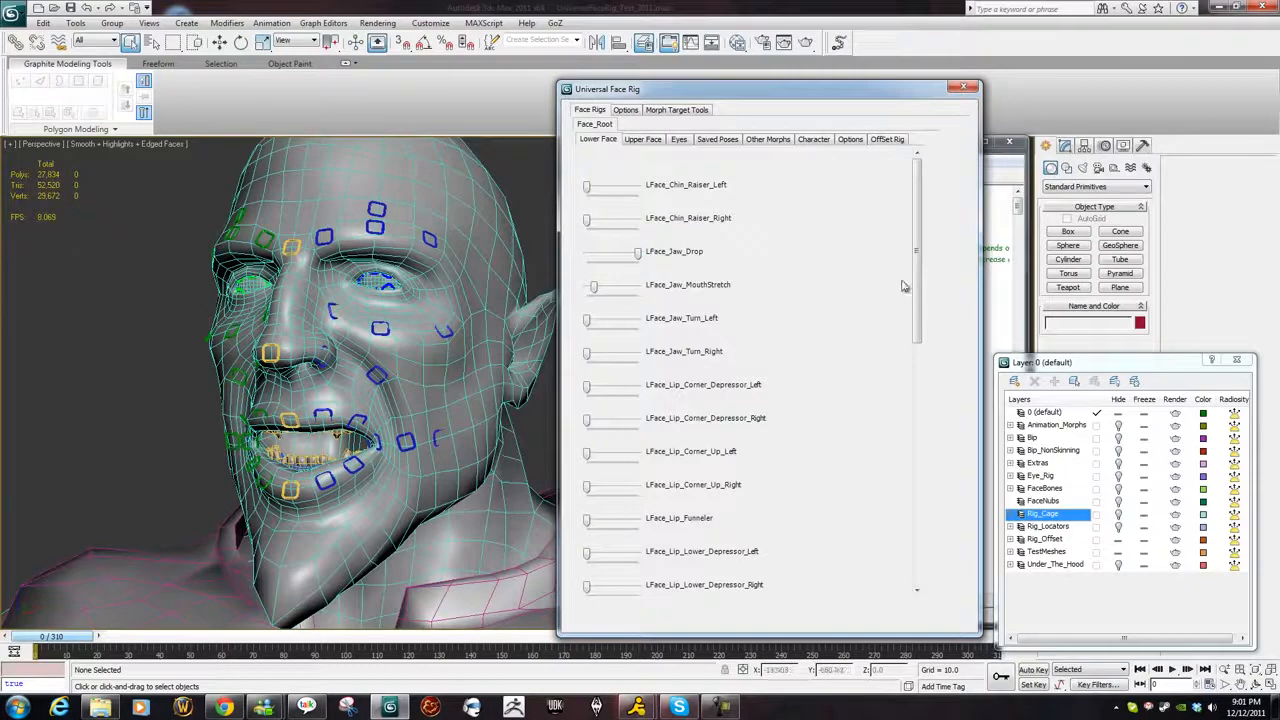
{"action": "left_click_drag", "start_coordinate": [916, 292], "coordinate": [897, 535]}
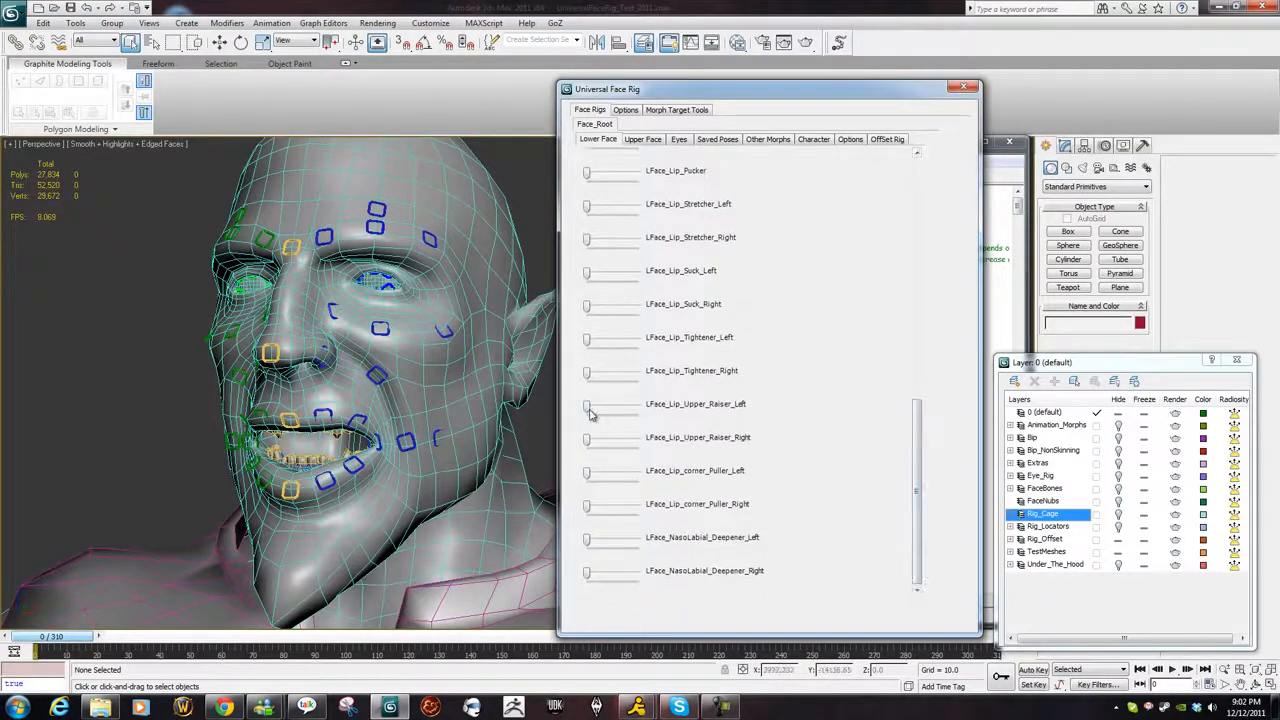
{"action": "left_click_drag", "start_coordinate": [589, 410], "coordinate": [613, 408]}
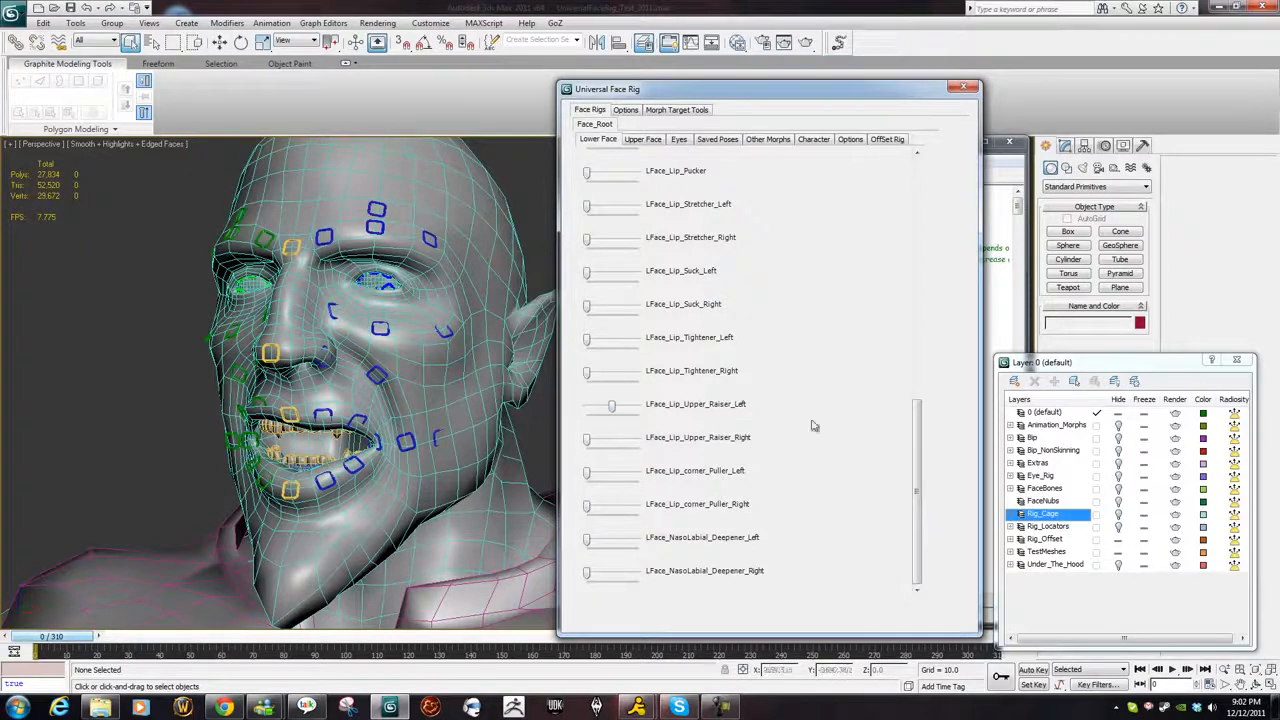
{"action": "left_click_drag", "start_coordinate": [588, 440], "coordinate": [631, 440]}
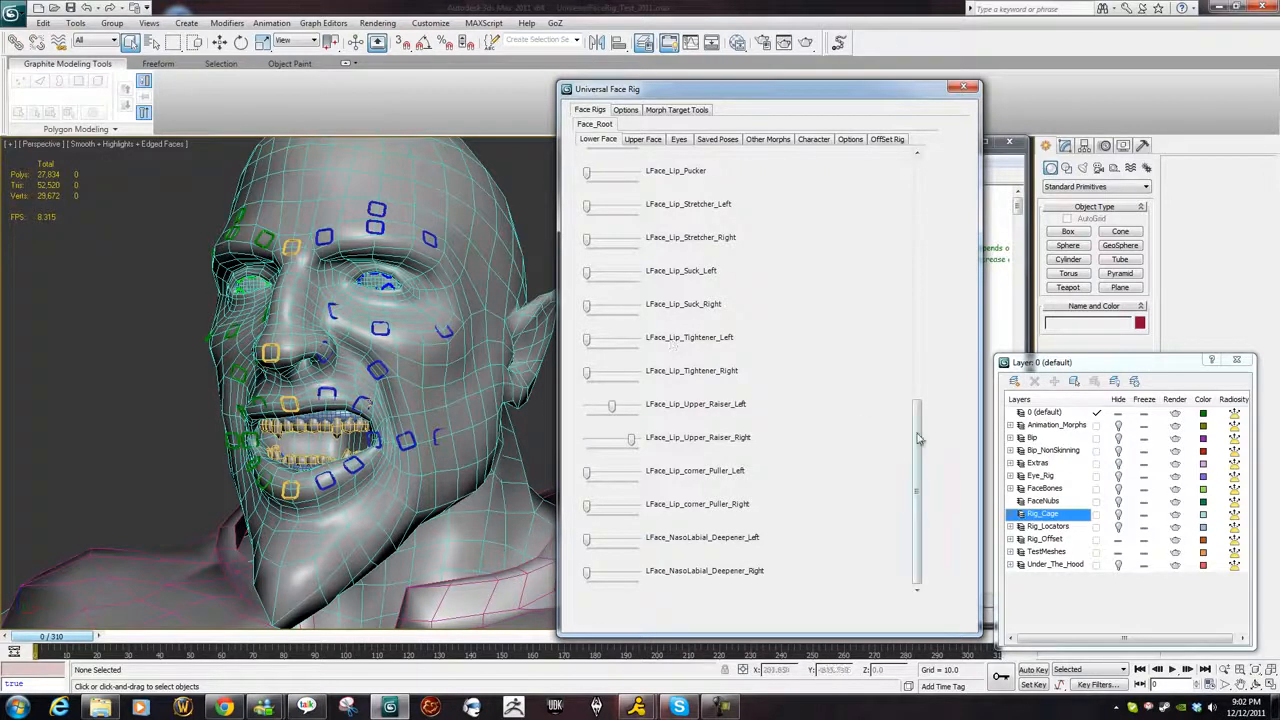
Pose the brows with UFace_Brow_lowerer_Left nearly full, UFace_Brow_lowerer_Right about two-thirds and both UFace_Brow_Outer_Raiser sliders about halfway.
{"action": "left_click", "coordinate": [633, 143]}
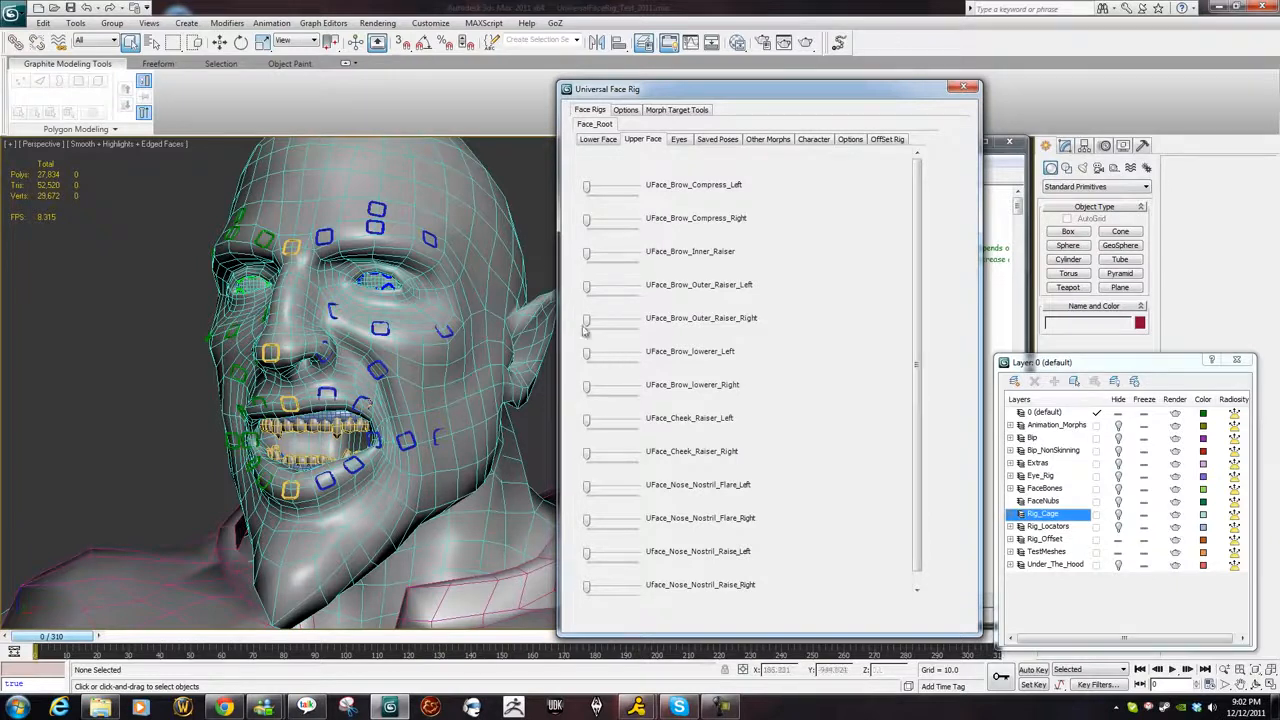
{"action": "left_click_drag", "start_coordinate": [588, 360], "coordinate": [635, 352]}
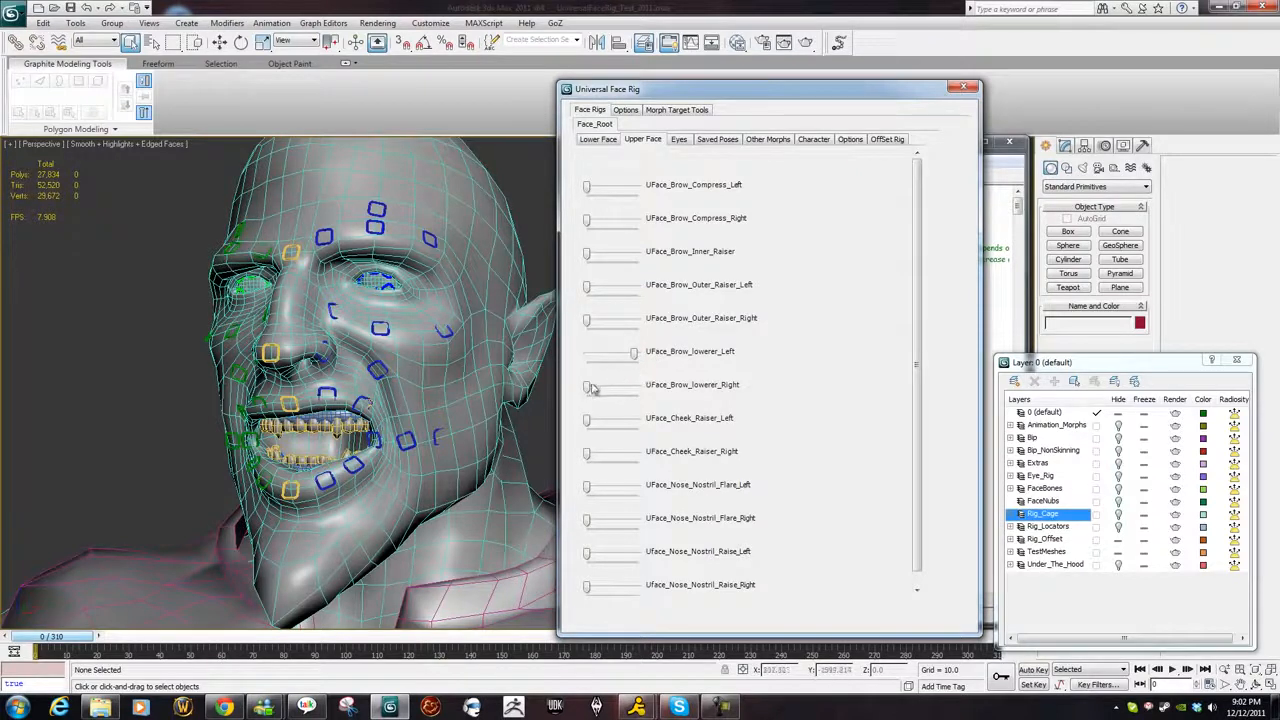
{"action": "left_click_drag", "start_coordinate": [590, 392], "coordinate": [626, 390]}
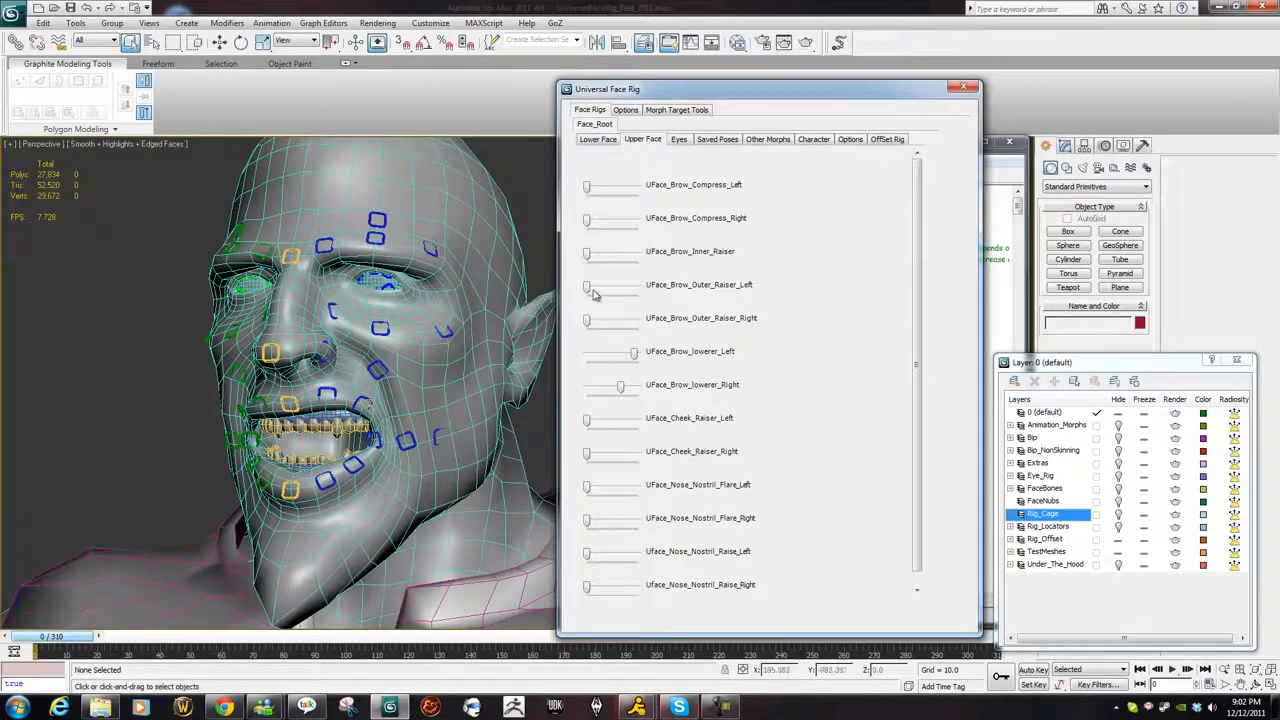
{"action": "left_click_drag", "start_coordinate": [588, 291], "coordinate": [616, 320]}
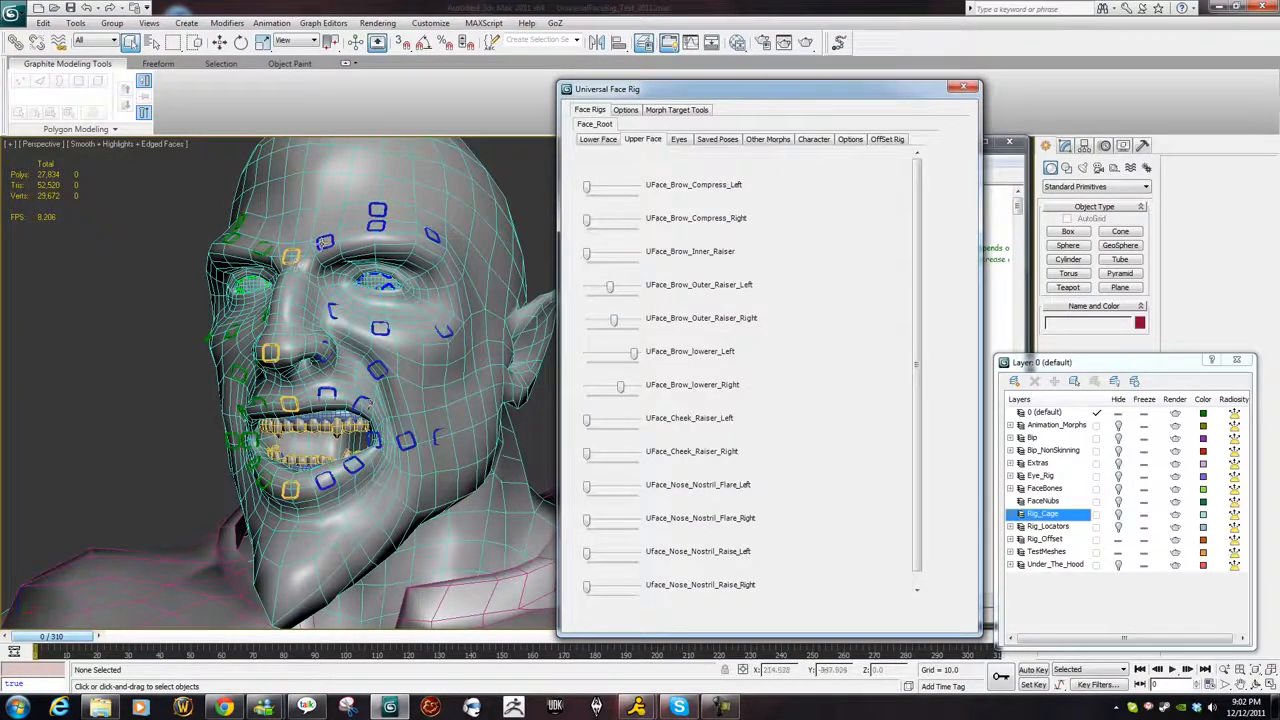
Lower the inner brow offset controls and Offset_Face_Brow_Center slightly, undoing the last stray adjustment.
{"action": "left_click", "coordinate": [324, 242]}
{"action": "left_click", "coordinate": [266, 248], "text": "ctrl"}
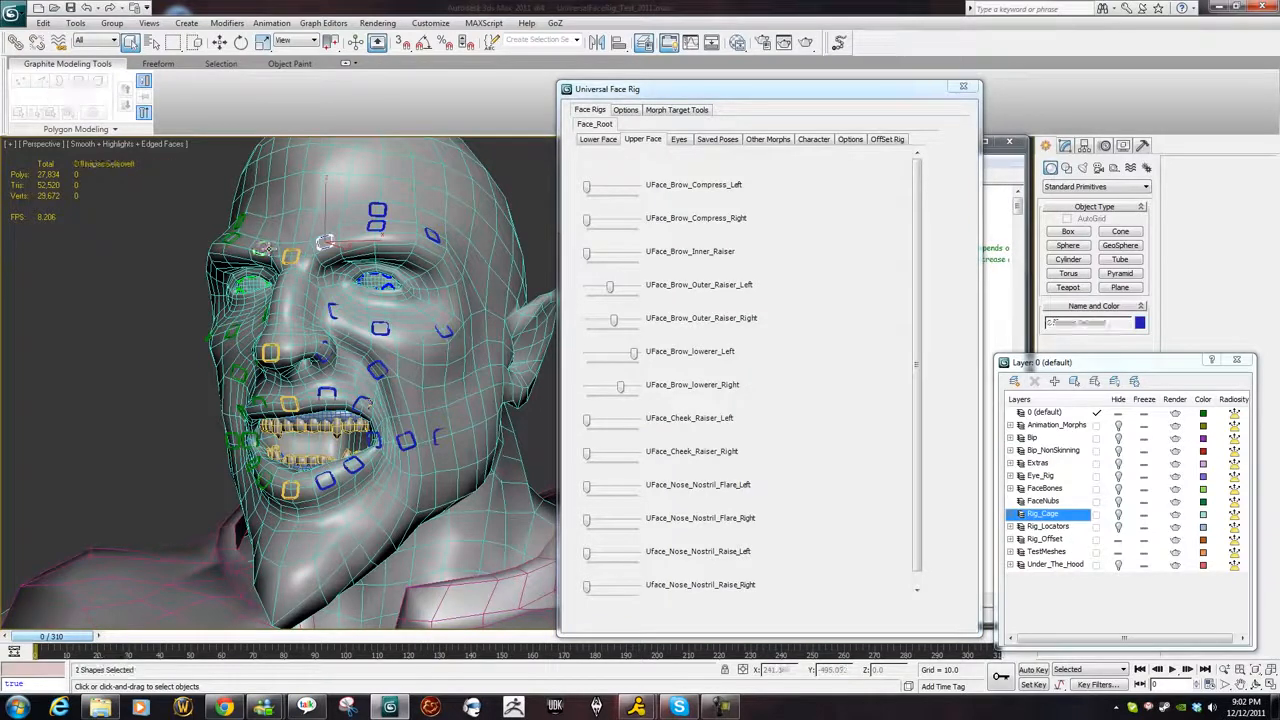
{"action": "key", "text": "w"}
{"action": "left_click_drag", "start_coordinate": [293, 214], "coordinate": [295, 230]}
{"action": "left_click", "coordinate": [294, 252]}
{"action": "key", "text": "ctrl+z"}
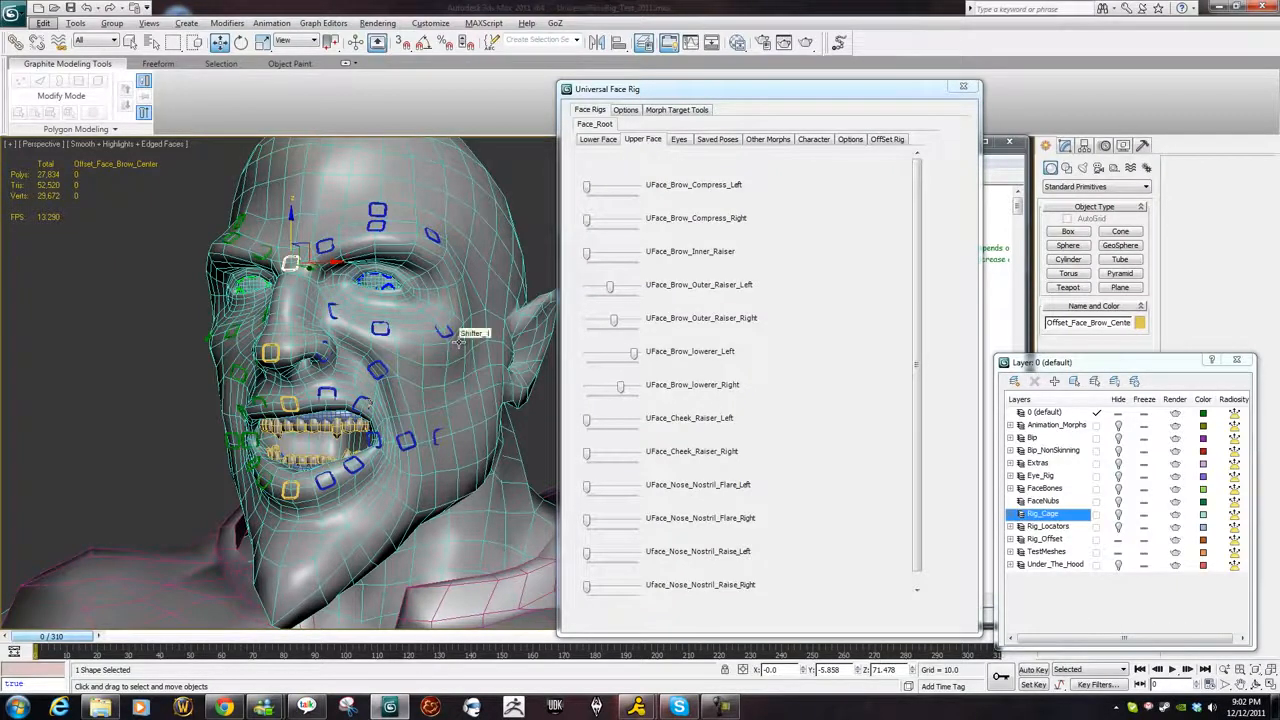
Raise the nostrils with UFace_Nose_Nostril_Raise_Left at about two-thirds and UFace_Nose_Nostril_Raise_Right slightly above halfway.
{"action": "middle_click_drag", "start_coordinate": [406, 450], "coordinate": [400, 476]}
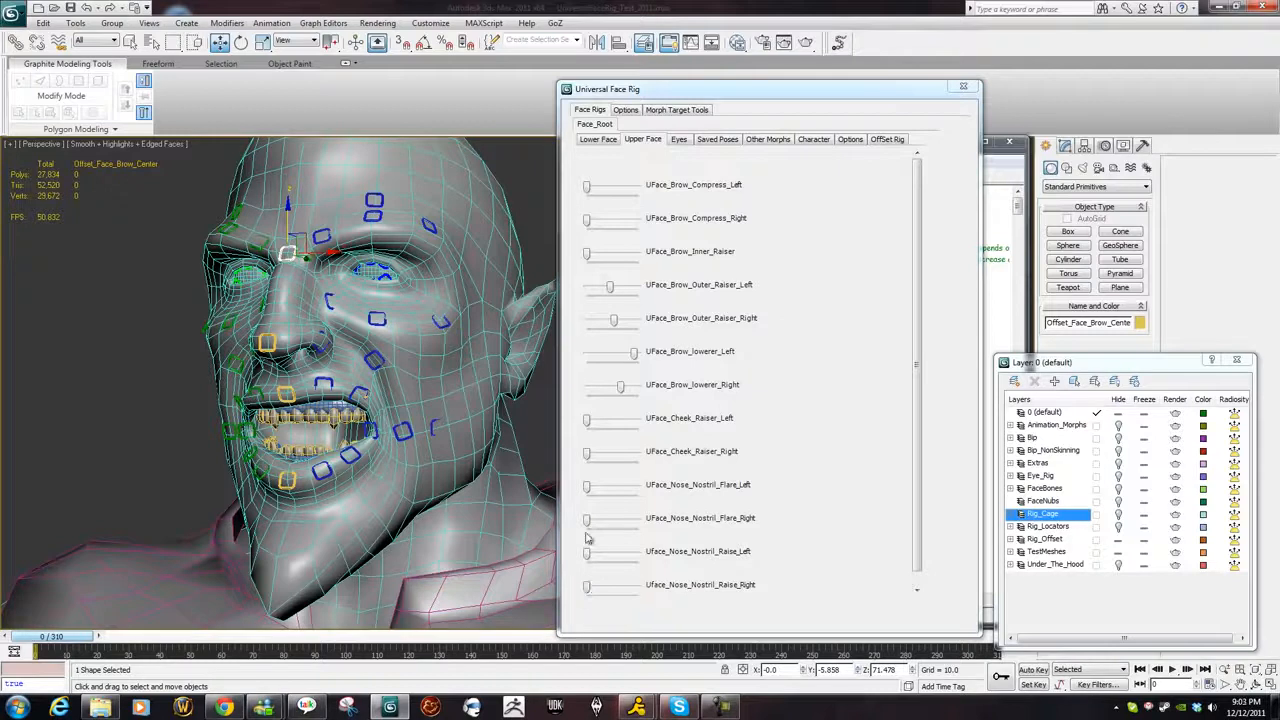
{"action": "left_click_drag", "start_coordinate": [588, 556], "coordinate": [616, 585]}
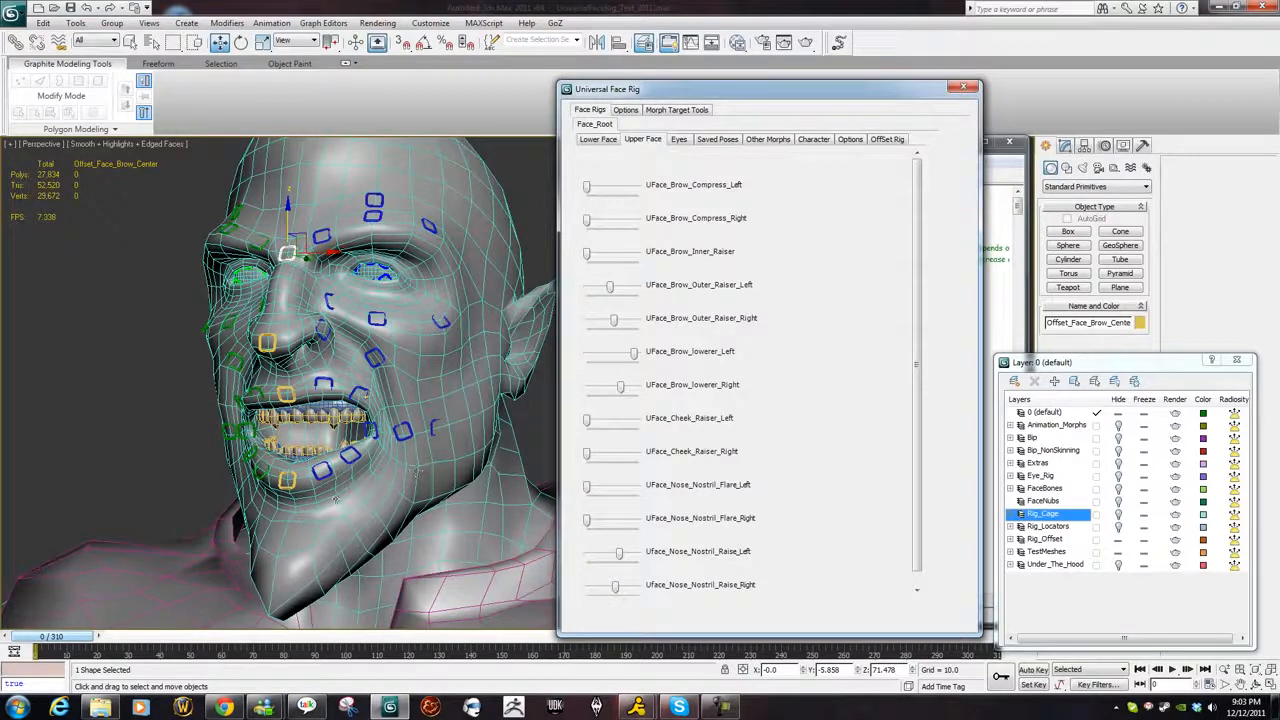
Pick through the cheek and upper lip offset controls and move Offset_Face_Lip_Upper_Inner_Left up slightly.
{"action": "left_click", "coordinate": [400, 432]}
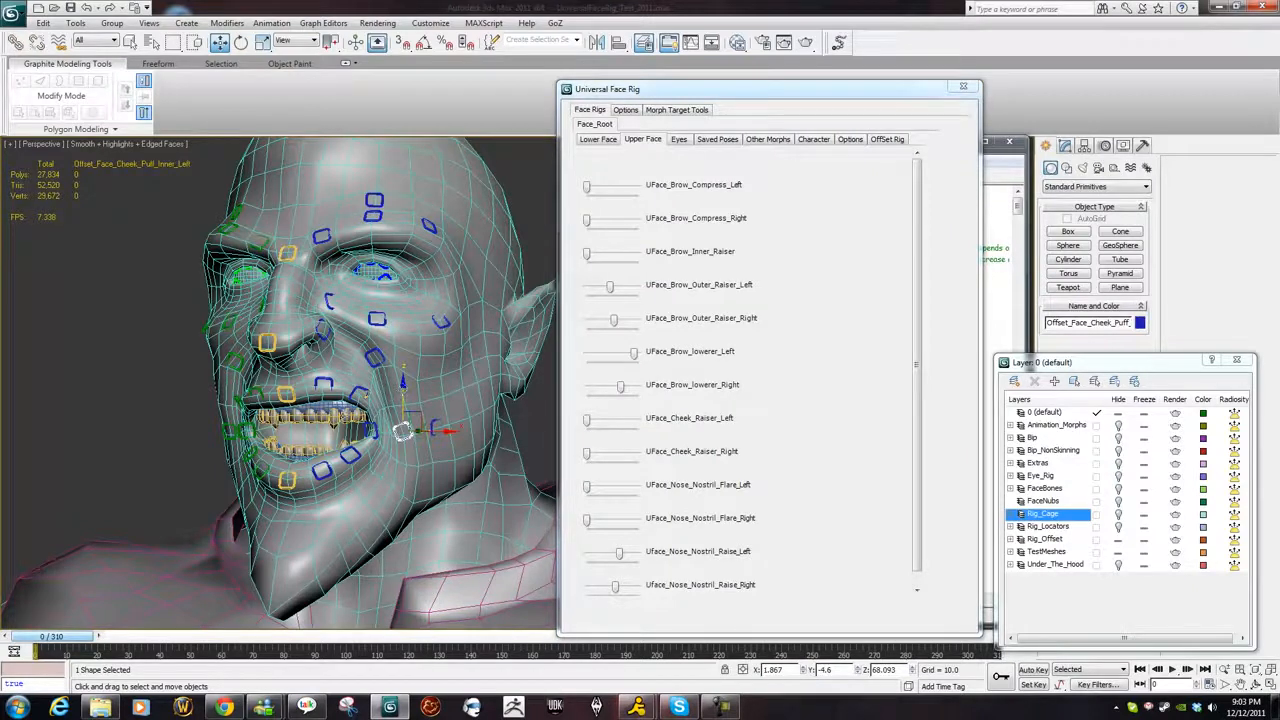
{"action": "left_click", "coordinate": [358, 392]}
{"action": "left_click", "coordinate": [321, 380]}
{"action": "left_click_drag", "start_coordinate": [323, 353], "coordinate": [324, 349]}
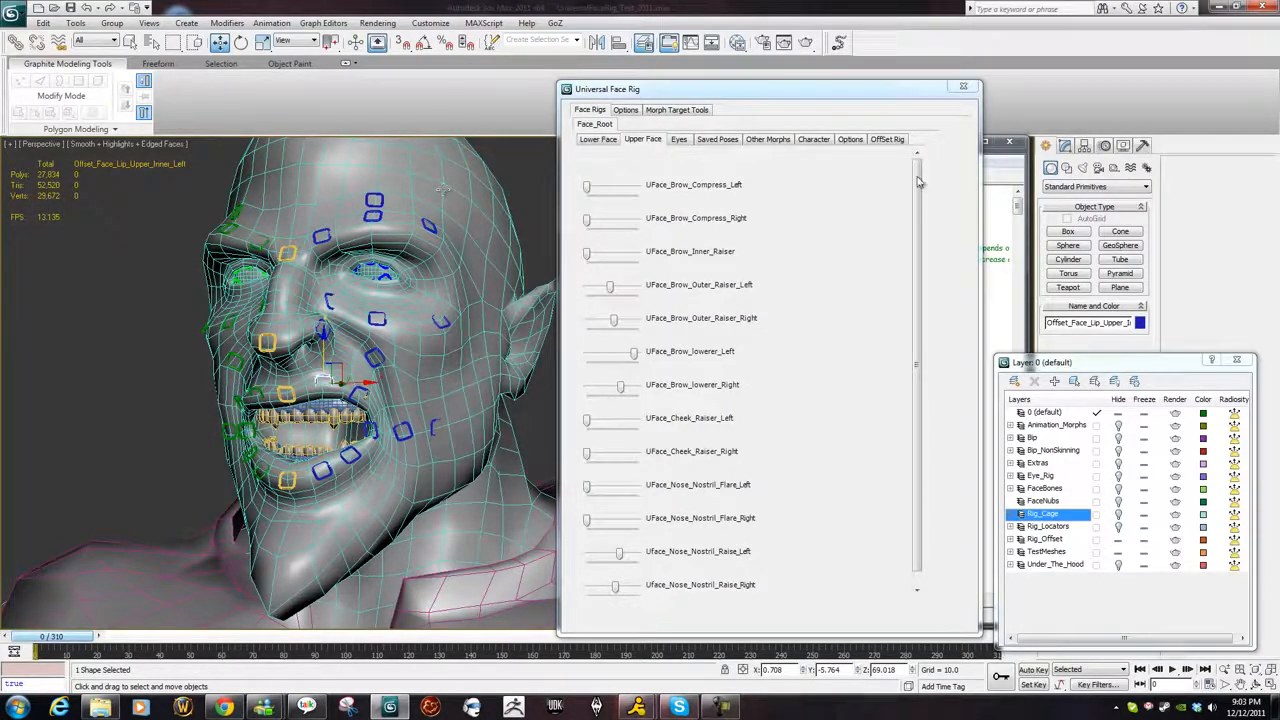
Test the left eyelid sliders EyeLid_Upper_L, up to its maximum, and EyeLid_Lower_L, and return both to zero.
{"action": "left_click", "coordinate": [679, 140]}
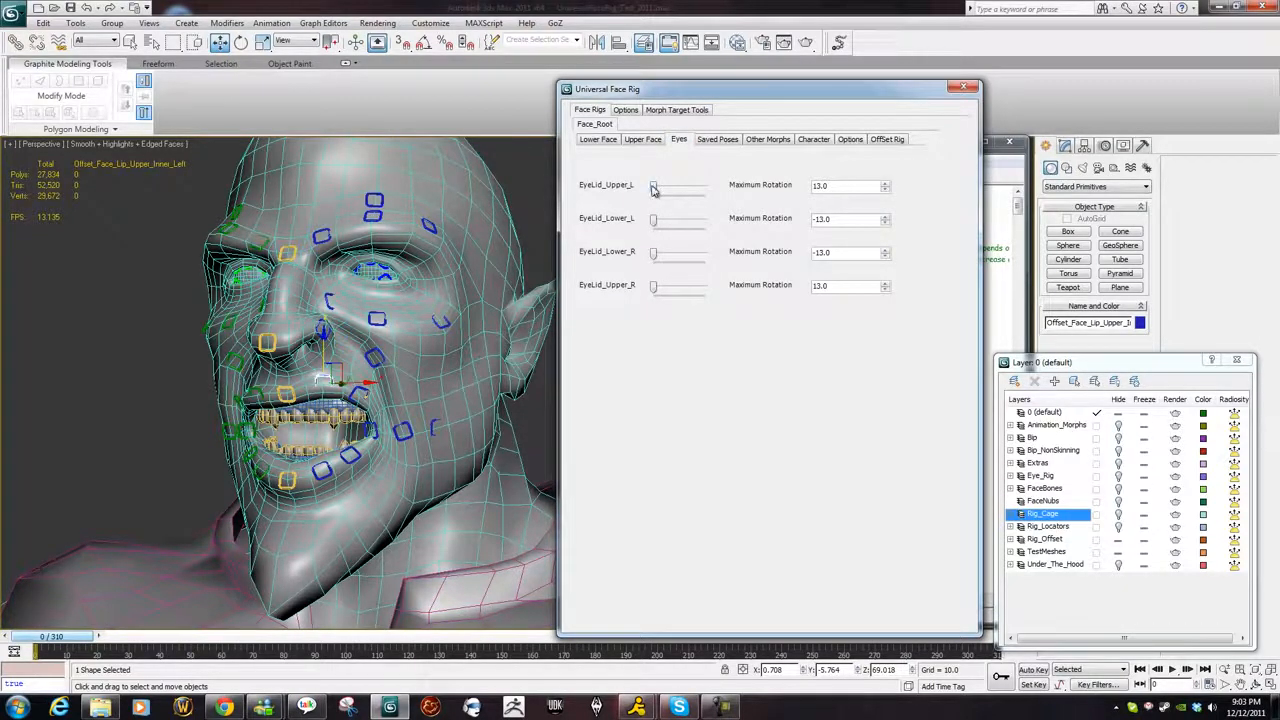
{"action": "left_click_drag", "start_coordinate": [655, 187], "coordinate": [704, 187]}
{"action": "left_click_drag", "start_coordinate": [656, 221], "coordinate": [602, 193]}
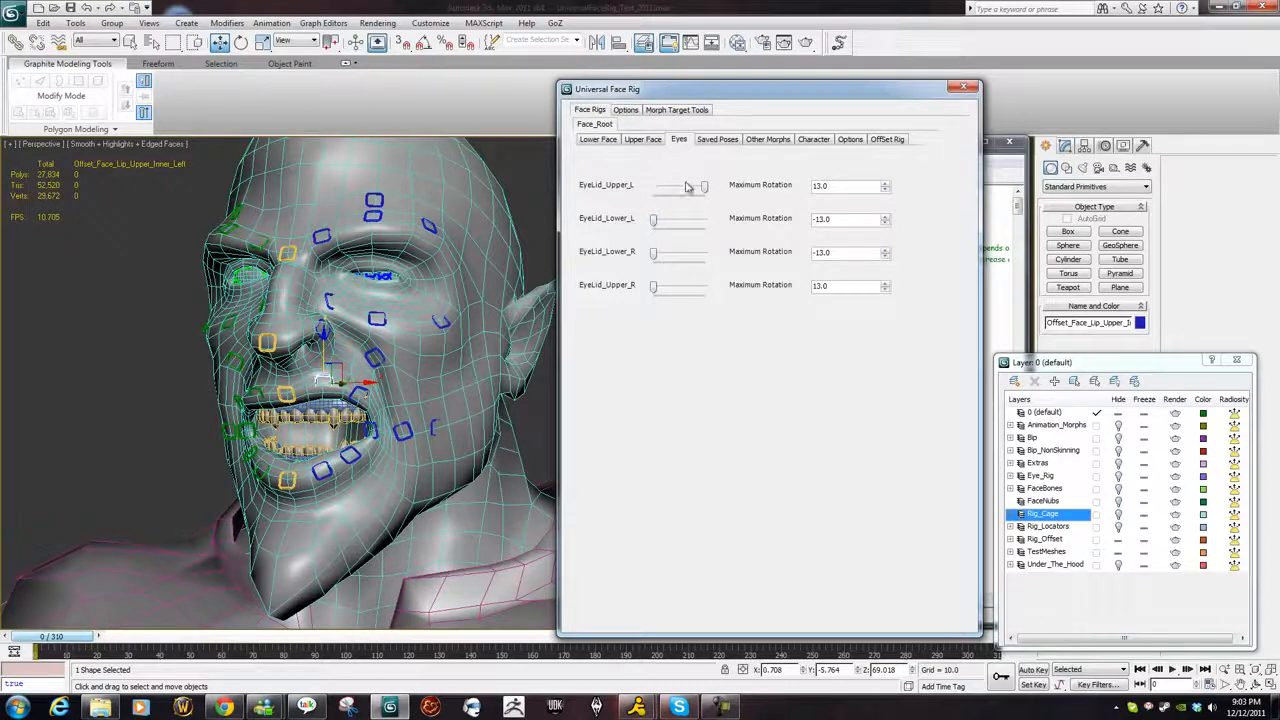
{"action": "left_click_drag", "start_coordinate": [704, 189], "coordinate": [605, 198]}
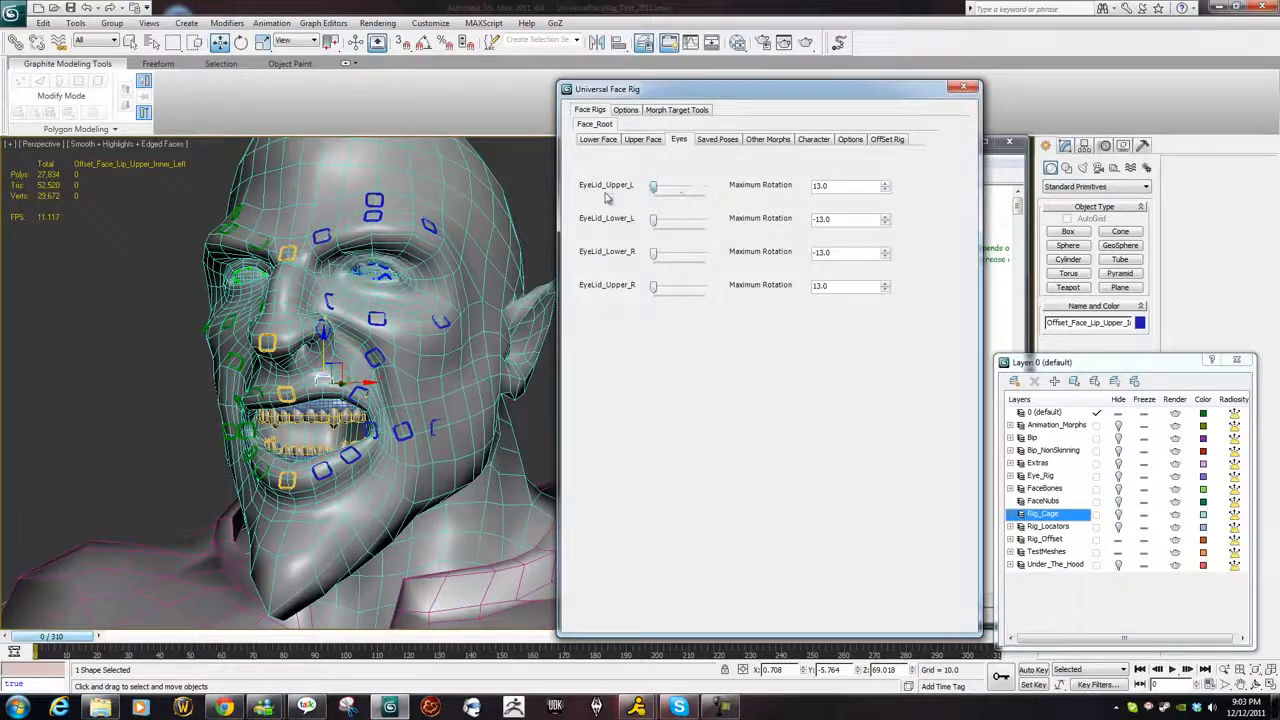
Unhide the Eye_Rig layer and select the yellow Eye_Control ring in front of the face.
{"action": "left_click", "coordinate": [1122, 478]}
{"action": "middle_click_drag", "start_coordinate": [252, 296], "coordinate": [278, 393]}
{"action": "scroll", "coordinate": [278, 393], "scroll_direction": "down", "scroll_amount": 4}
{"action": "scroll", "coordinate": [282, 377], "scroll_direction": "down", "scroll_amount": 1}
{"action": "scroll", "coordinate": [282, 372], "scroll_direction": "up", "scroll_amount": 2}
{"action": "middle_click_drag", "start_coordinate": [79, 307], "coordinate": [106, 314]}
{"action": "left_click", "coordinate": [132, 284]}
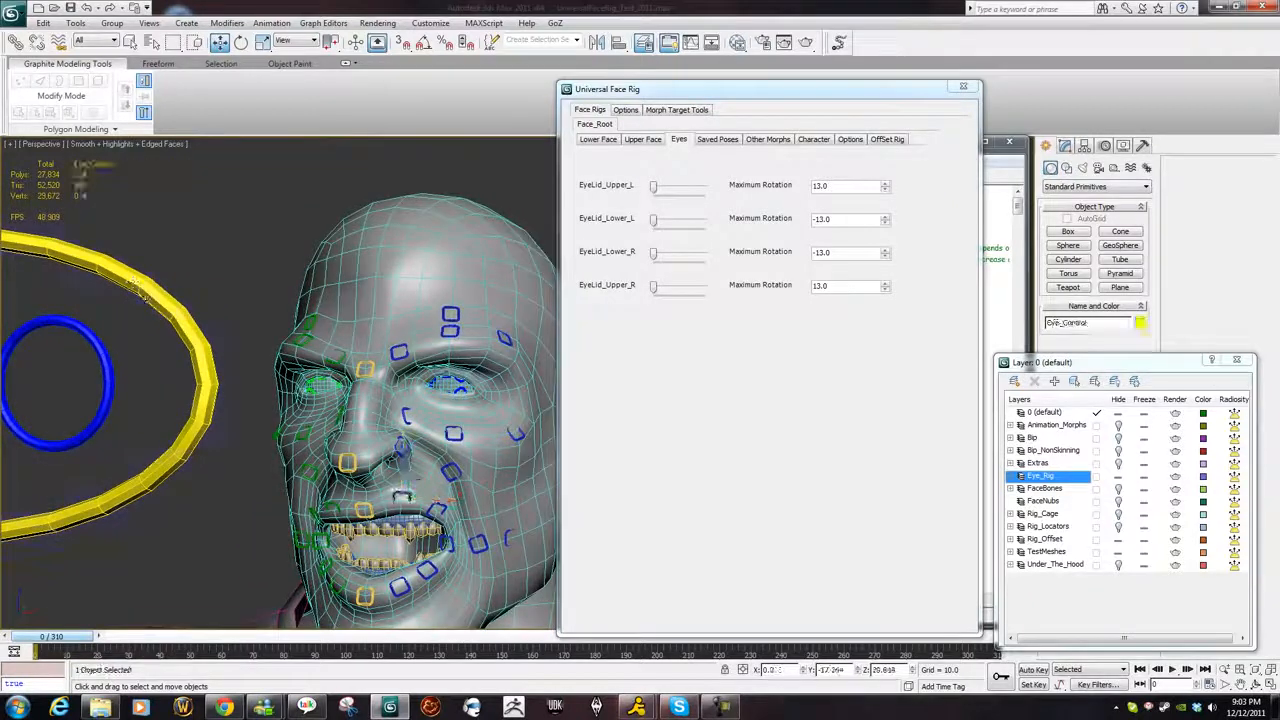
Turn off the edged-faces display and test Eye_Control by moving it around in front of the face, undoing the move.
{"action": "key", "text": "z"}
{"action": "middle_click_drag", "start_coordinate": [317, 375], "coordinate": [281, 381]}
{"action": "scroll", "coordinate": [241, 387], "scroll_direction": "up", "scroll_amount": 2}
{"action": "left_click_drag", "start_coordinate": [96, 344], "coordinate": [122, 343]}
{"action": "key", "text": "F4"}
{"action": "left_click_drag", "start_coordinate": [145, 270], "coordinate": [53, 394]}
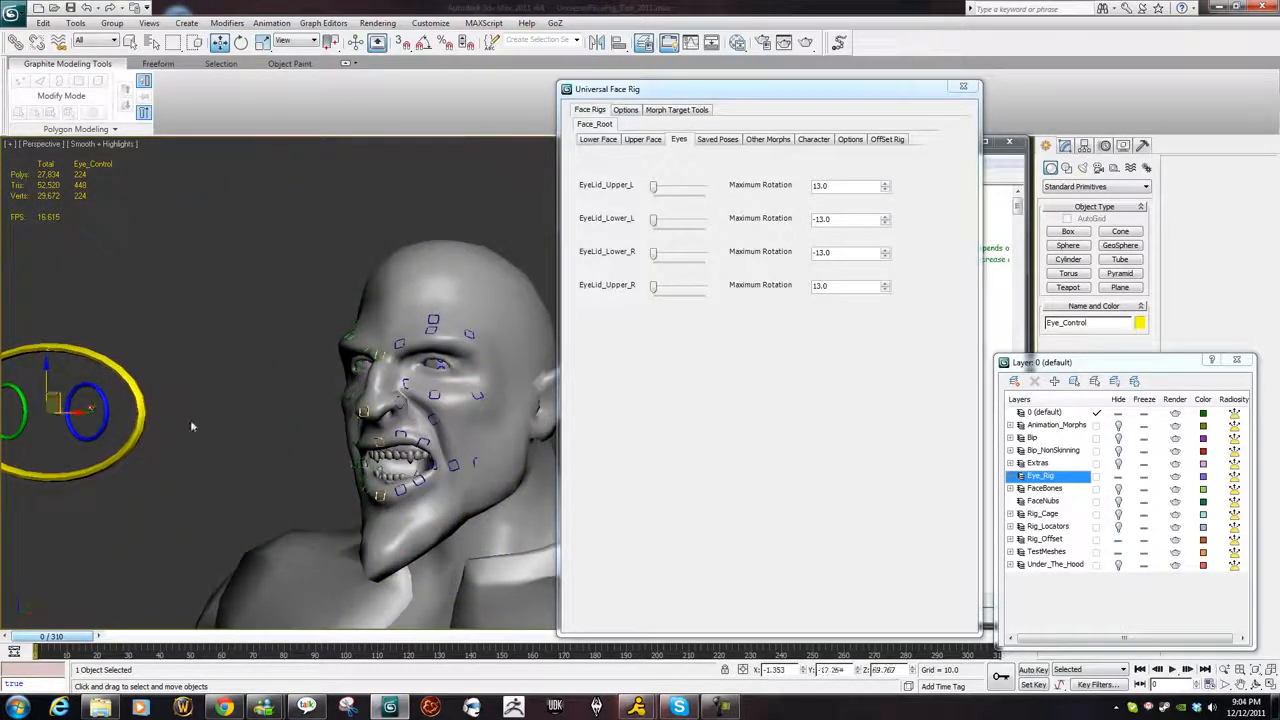
{"action": "key", "text": "ctrl+z"}
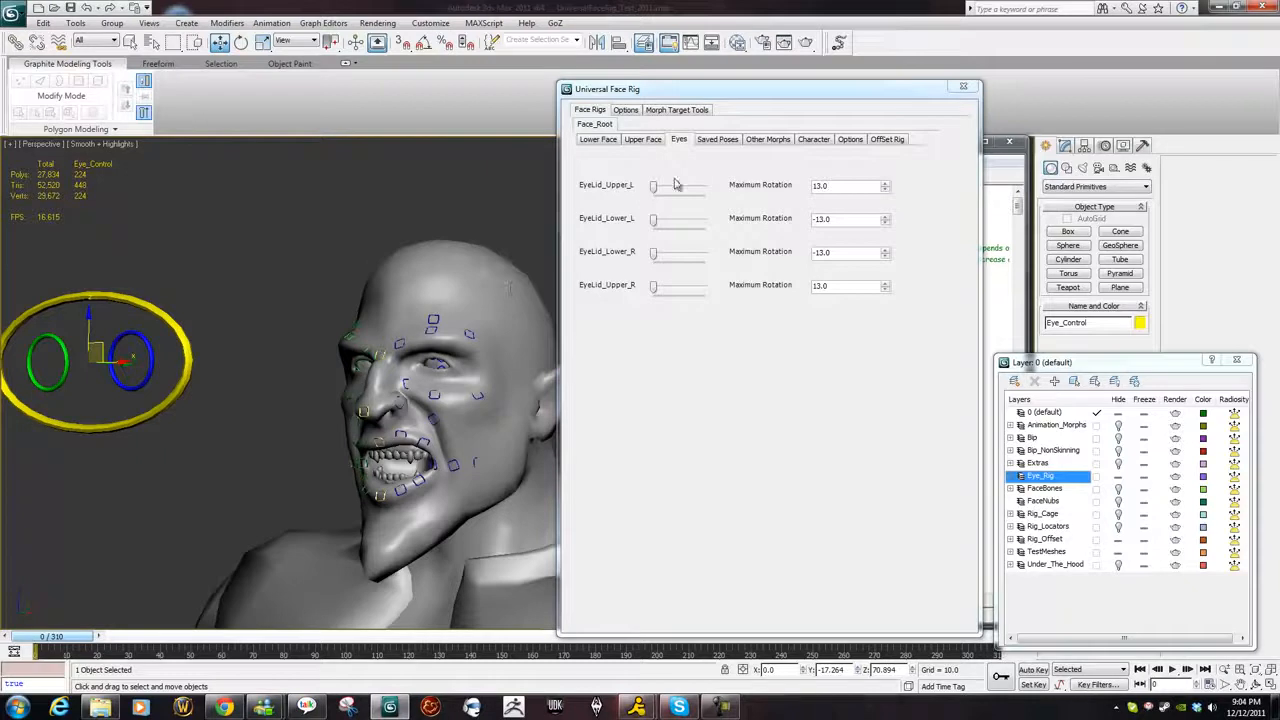
Test moving Target_Eye_L with EyeLid_Upper_L at about one-third and EyeLid_Lower_L about halfway, and restore the target and both sliders.
{"action": "left_click_drag", "start_coordinate": [655, 189], "coordinate": [678, 228]}
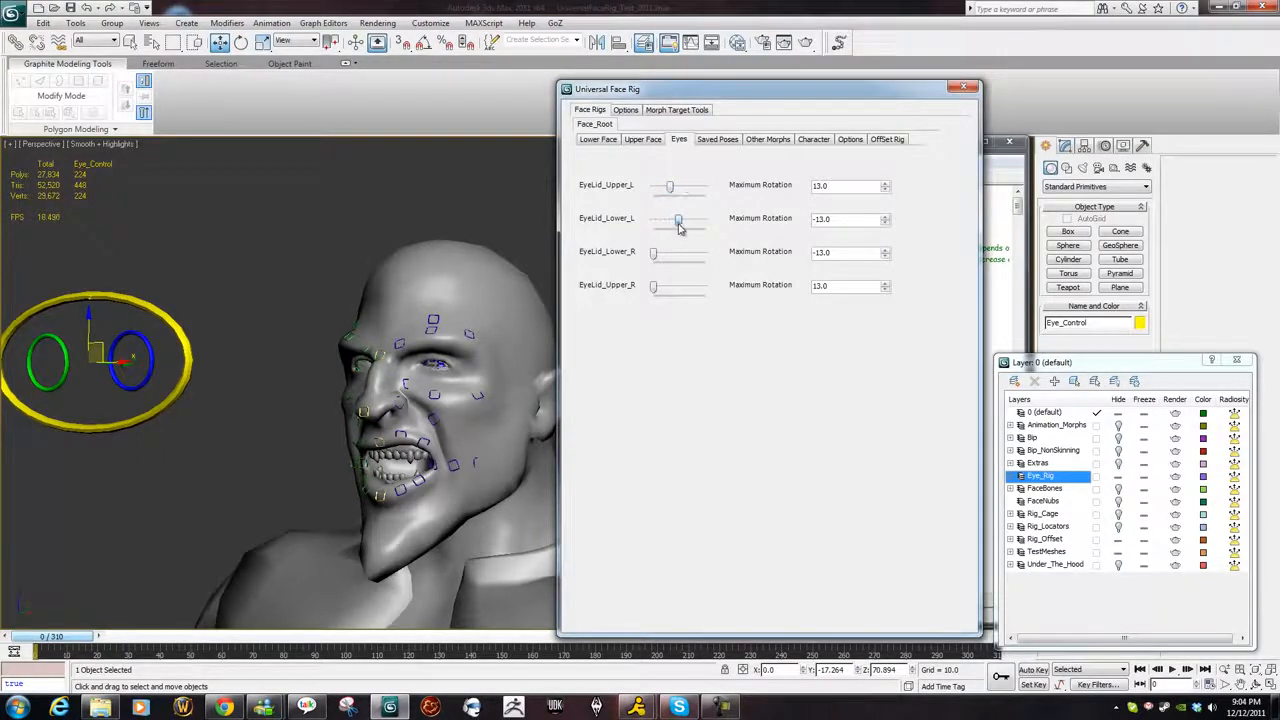
{"action": "left_click", "coordinate": [131, 334]}
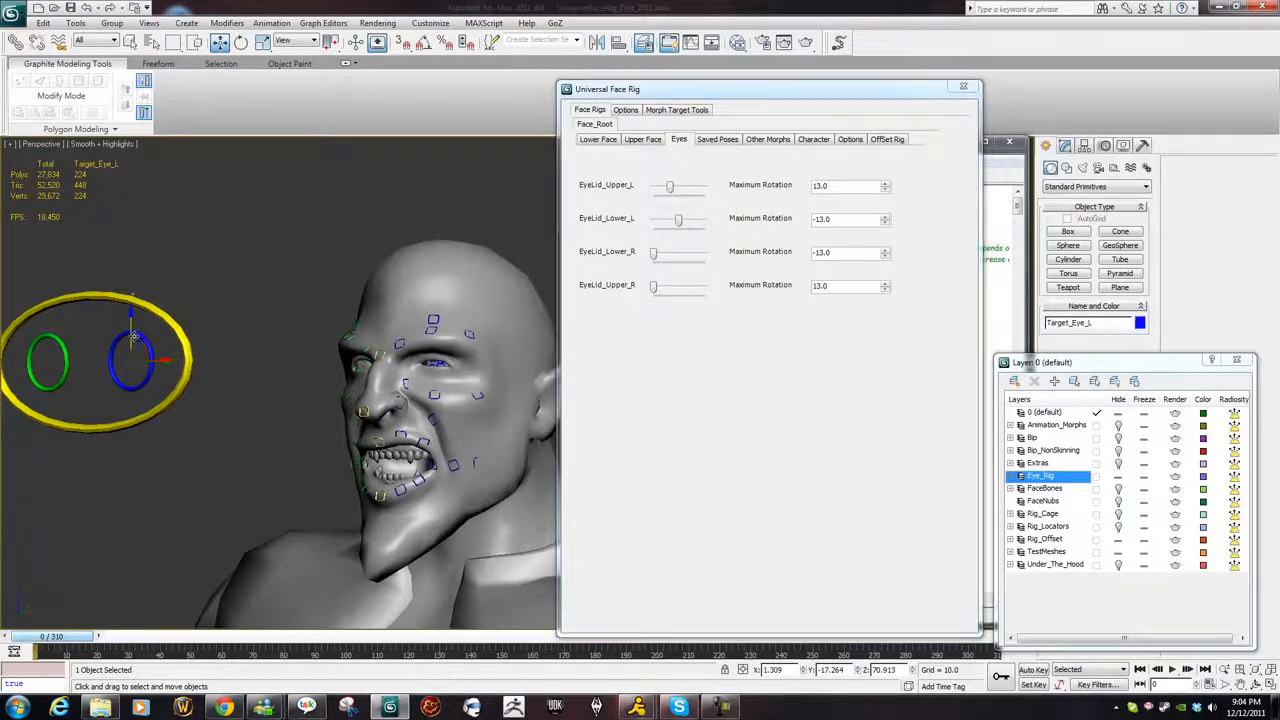
{"action": "left_click_drag", "start_coordinate": [133, 336], "coordinate": [384, 450]}
{"action": "left_click_drag", "start_coordinate": [228, 459], "coordinate": [128, 362]}
{"action": "left_click_drag", "start_coordinate": [680, 224], "coordinate": [653, 188]}
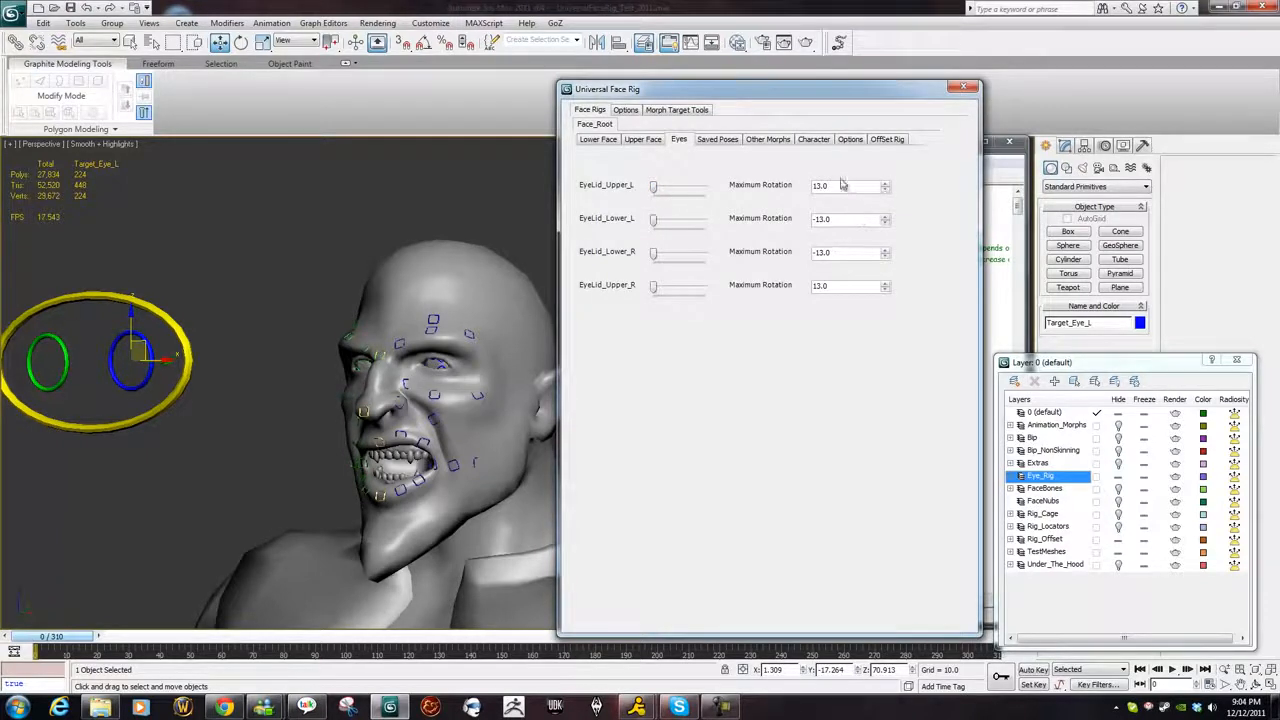